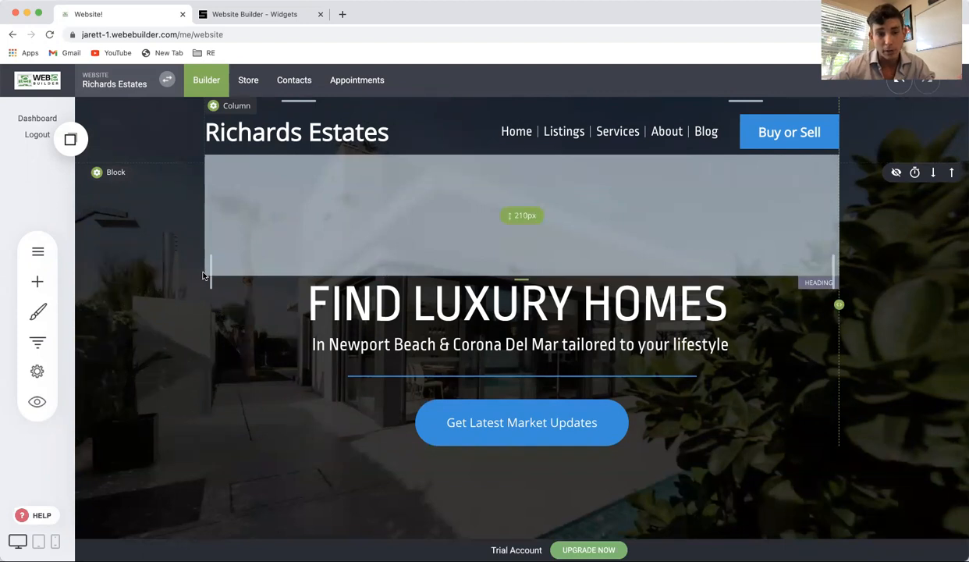
Try to move the "Get Latest Market Updates" button directly below the FIND LUXURY HOMES heading, and undo the move.
{"action": "left_click_drag", "start_coordinate": [823, 307], "coordinate": [774, 305]}
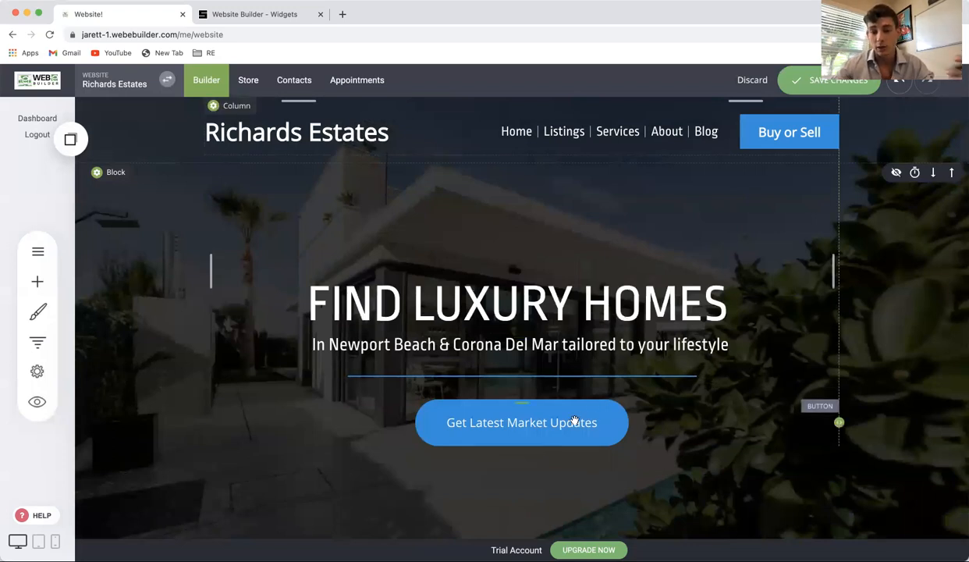
{"action": "left_click_drag", "start_coordinate": [561, 408], "coordinate": [558, 297]}
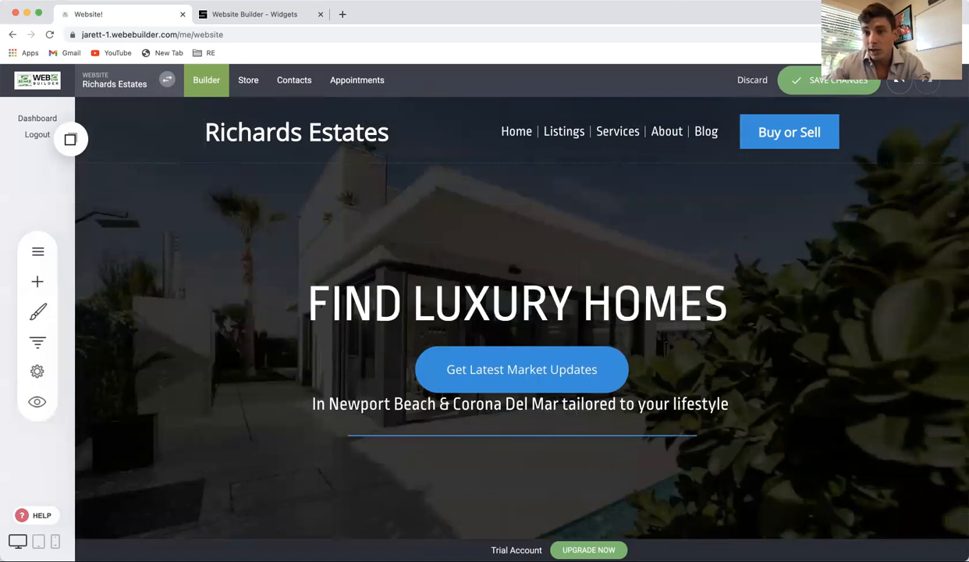
{"action": "left_click", "coordinate": [901, 82]}
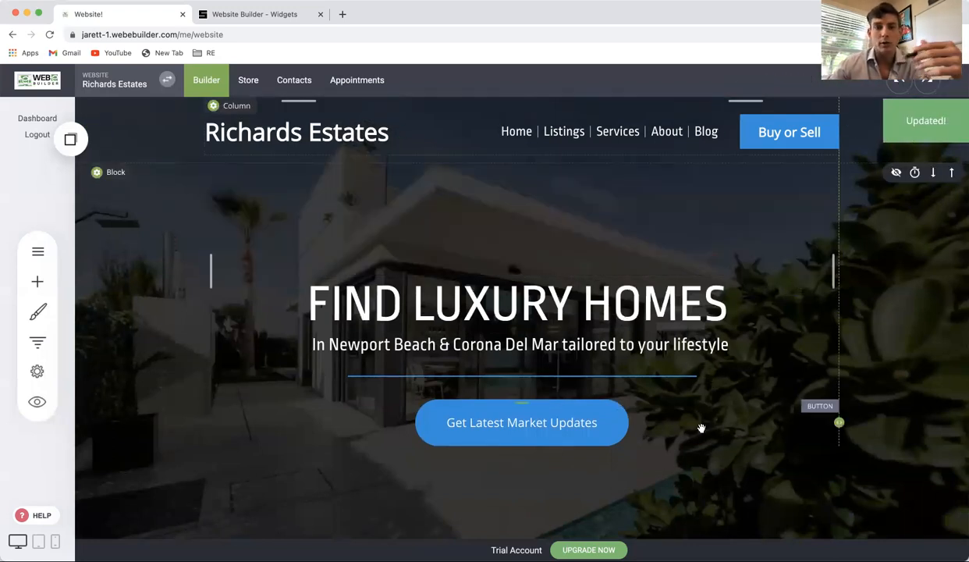
Adjust the hero block's bottom spacing to about 138 px and save the changes.
{"action": "scroll", "coordinate": [701, 426], "scroll_direction": "down", "scroll_amount": 5}
{"action": "left_click_drag", "start_coordinate": [671, 353], "coordinate": [651, 238]}
{"action": "scroll", "coordinate": [681, 285], "scroll_direction": "up", "scroll_amount": 5}
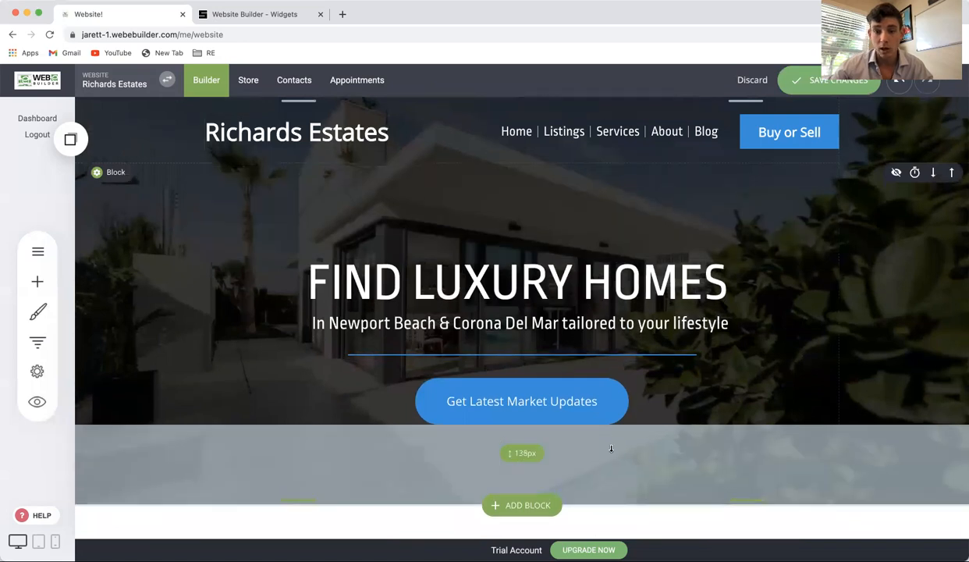
{"action": "left_click", "coordinate": [830, 84]}
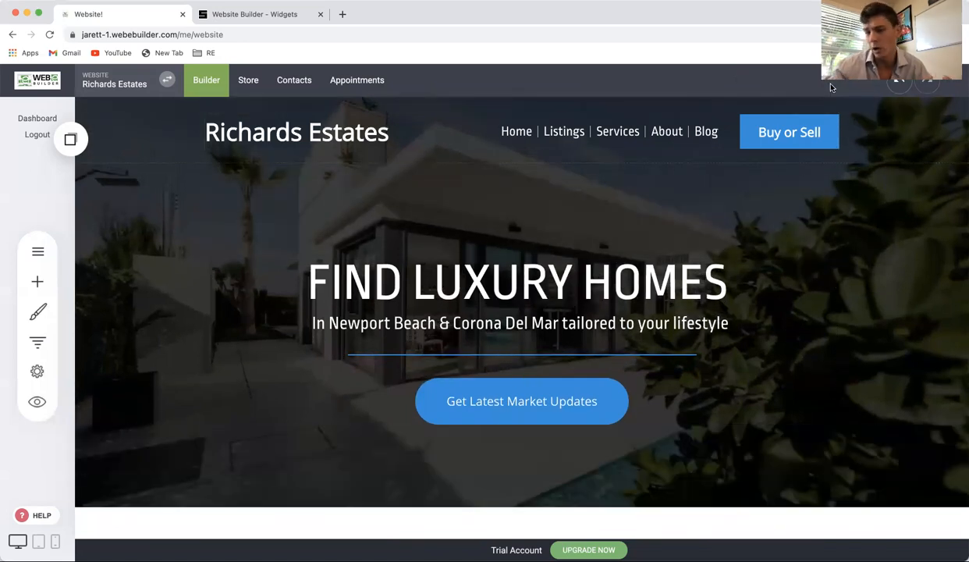
Try replacing the first Lorem ipsum paragraph beside the kitchen photo with "Bbhfbhbnchnrechjbvhbnvhbhvbrhbcheh", and undo it.
{"action": "scroll", "coordinate": [678, 343], "scroll_direction": "down", "scroll_amount": 5}
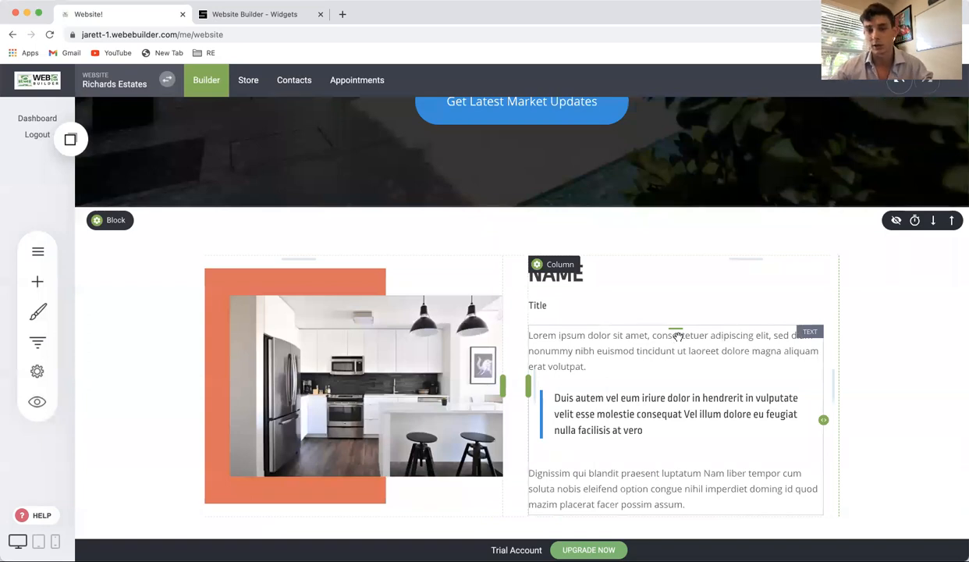
{"action": "scroll", "coordinate": [677, 334], "scroll_direction": "down", "scroll_amount": 1}
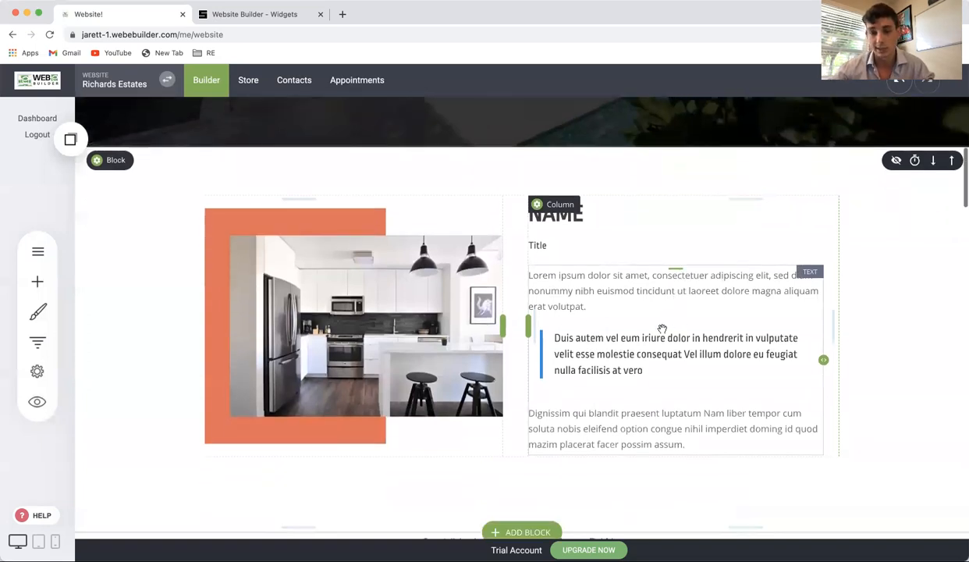
{"action": "triple_click", "coordinate": [575, 290]}
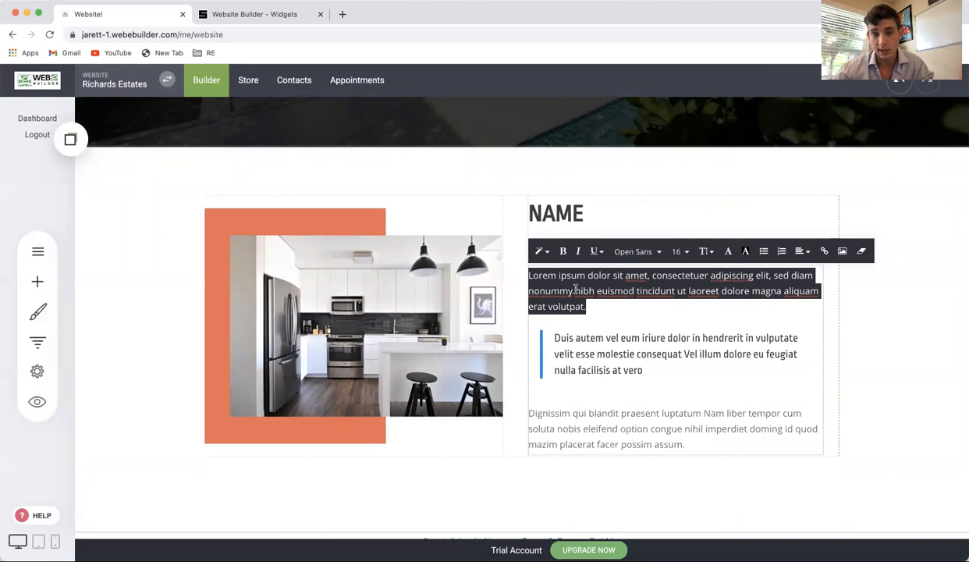
{"action": "key", "text": "BackSpace"}
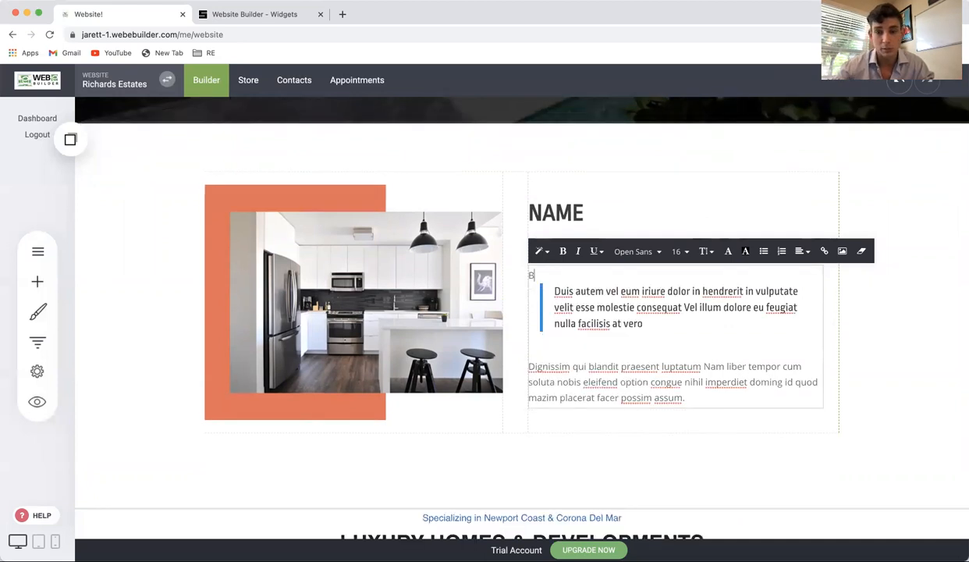
{"action": "type", "text": "Bbhfbhbnchnrechjbvhbvhbvbrhbcheh"}
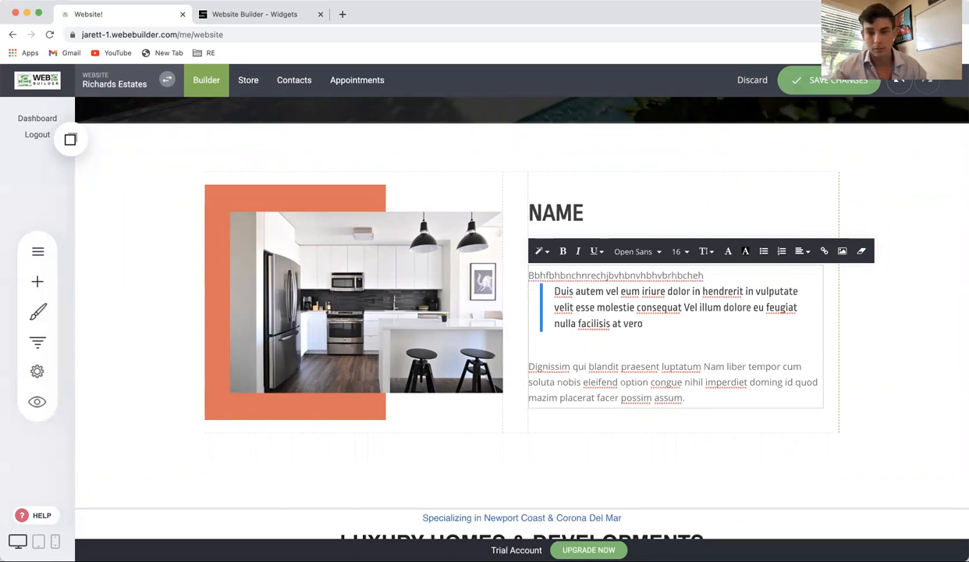
{"action": "left_click", "coordinate": [898, 80]}
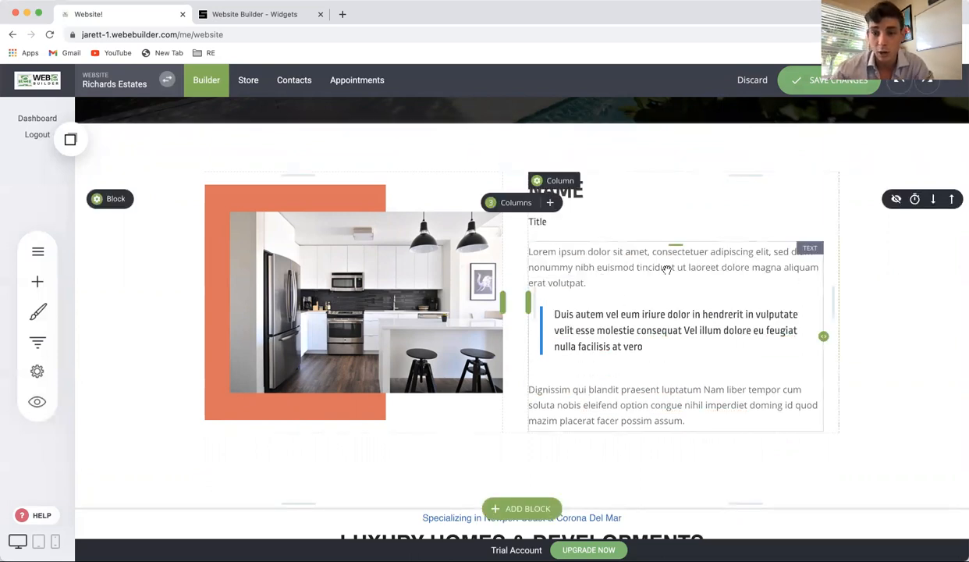
Examine the paragraph style options available for the quote beside the kitchen photo.
{"action": "triple_click", "coordinate": [606, 336]}
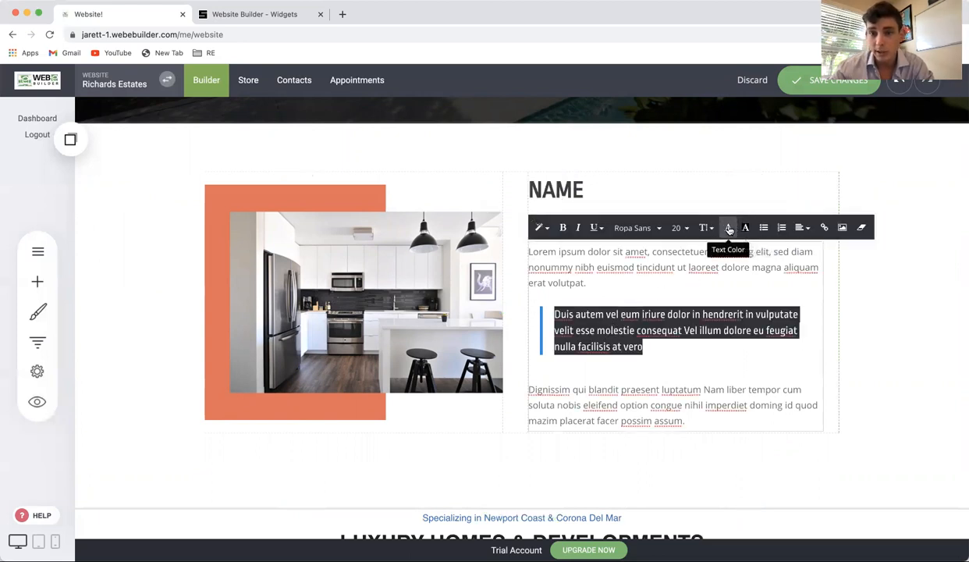
{"action": "left_click", "coordinate": [549, 229]}
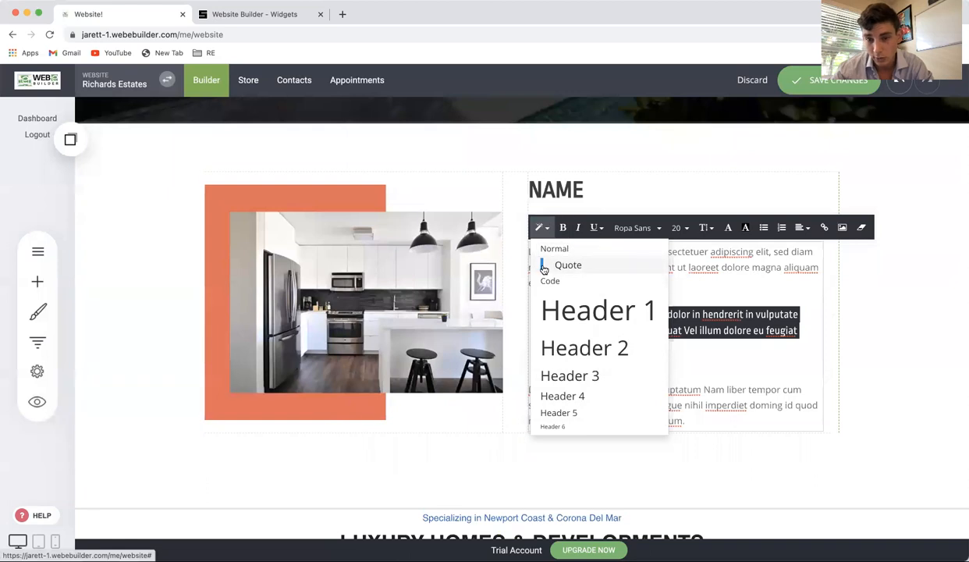
{"action": "left_click", "coordinate": [752, 261]}
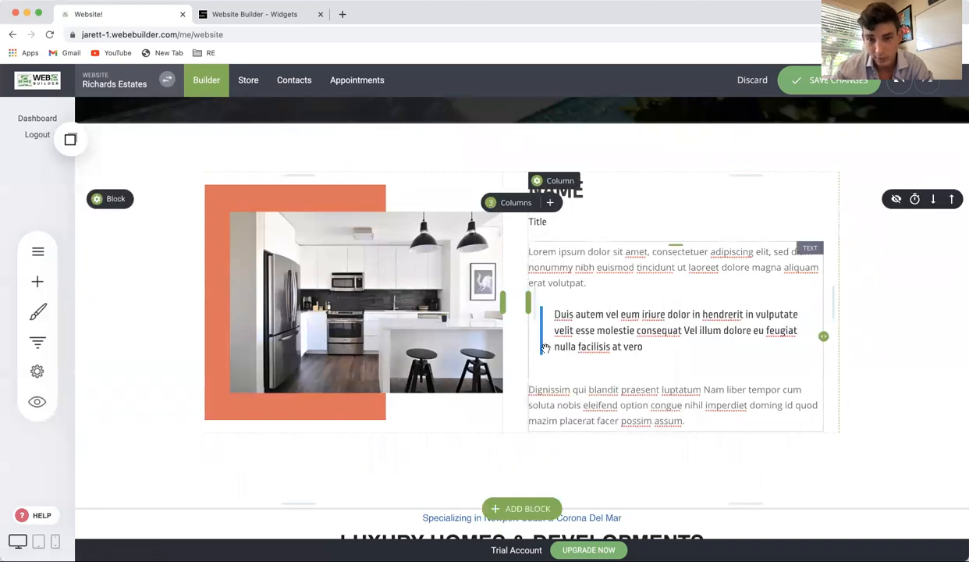
Try bold formatting on the whole quote paragraph.
{"action": "left_click", "coordinate": [568, 319]}
{"action": "triple_click", "coordinate": [568, 319]}
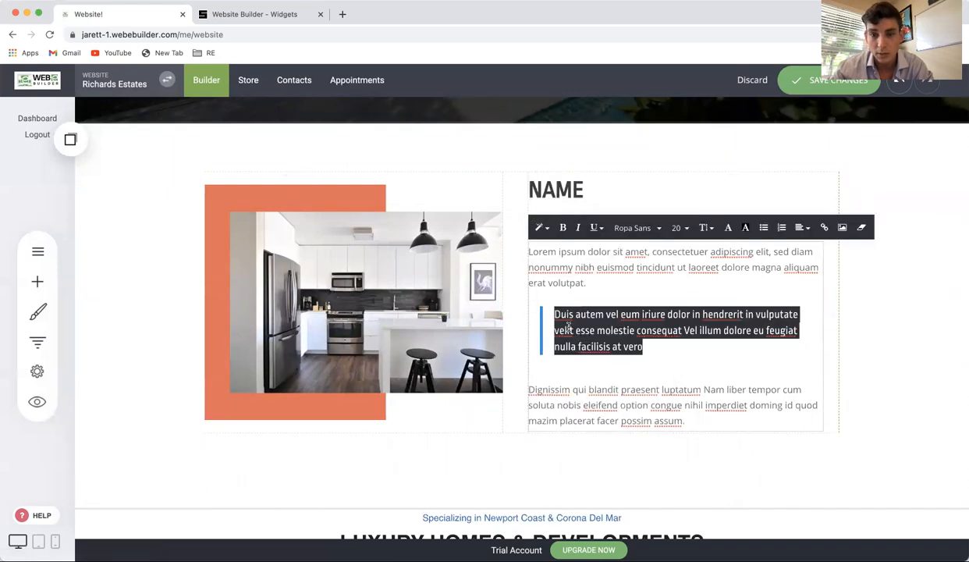
{"action": "left_click", "coordinate": [564, 230]}
{"action": "left_click", "coordinate": [648, 350]}
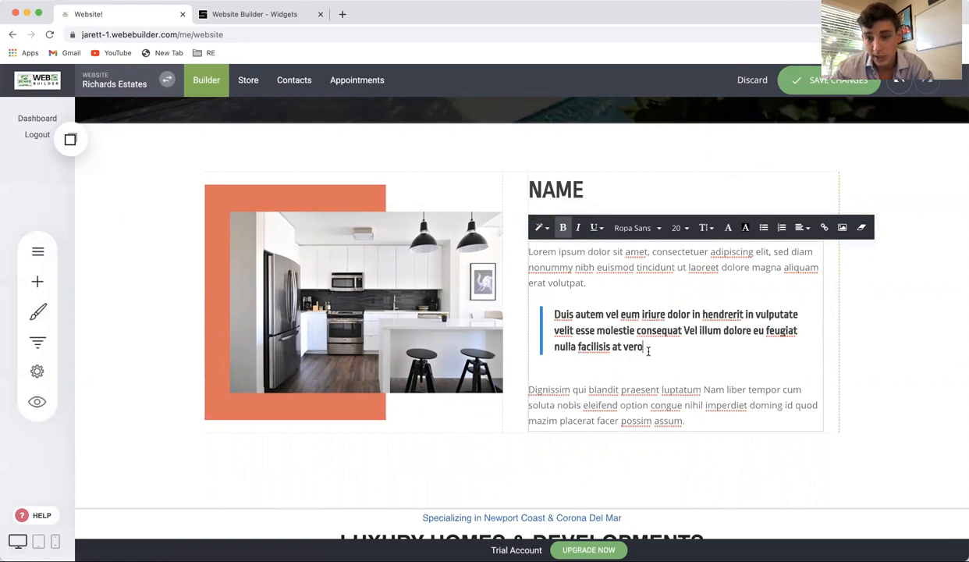
Look at the quote's underline options, try the Open Sans font on it, and undo the font change.
{"action": "triple_click", "coordinate": [609, 330]}
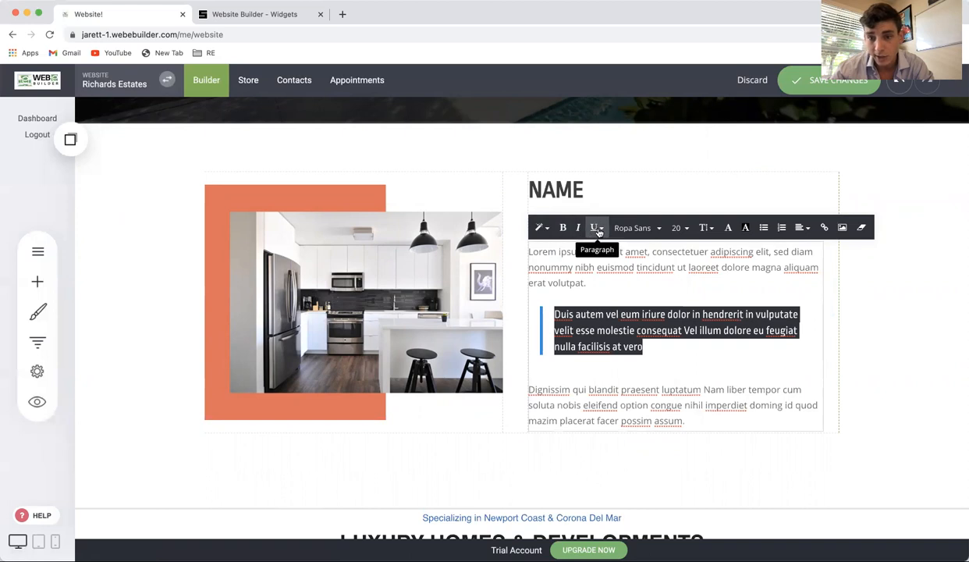
{"action": "left_click", "coordinate": [595, 227]}
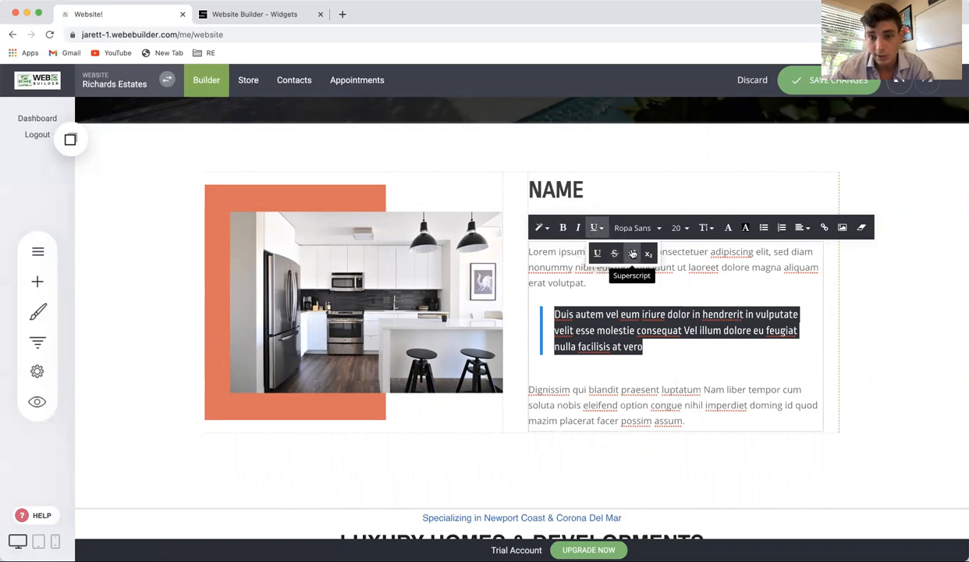
{"action": "left_click", "coordinate": [640, 228]}
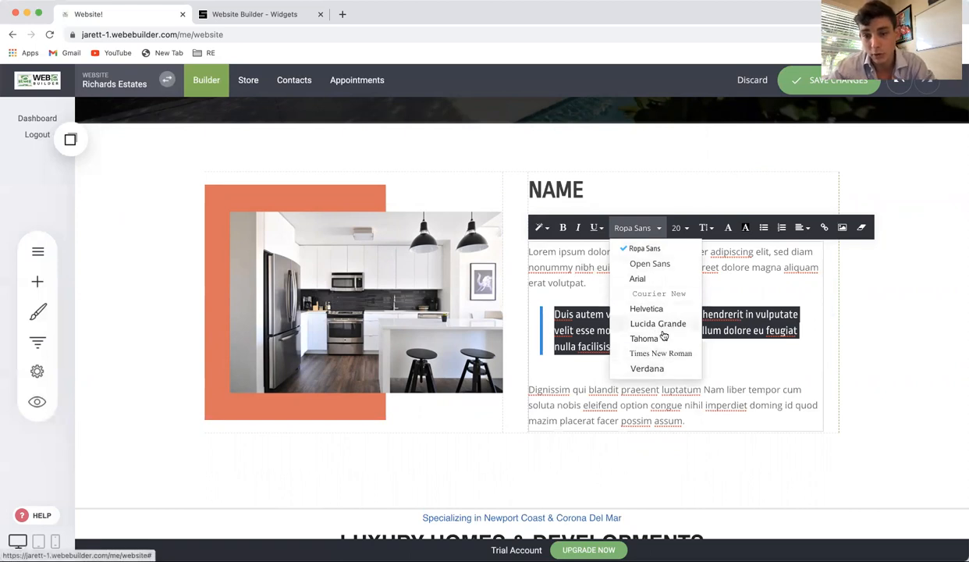
{"action": "left_click", "coordinate": [658, 264]}
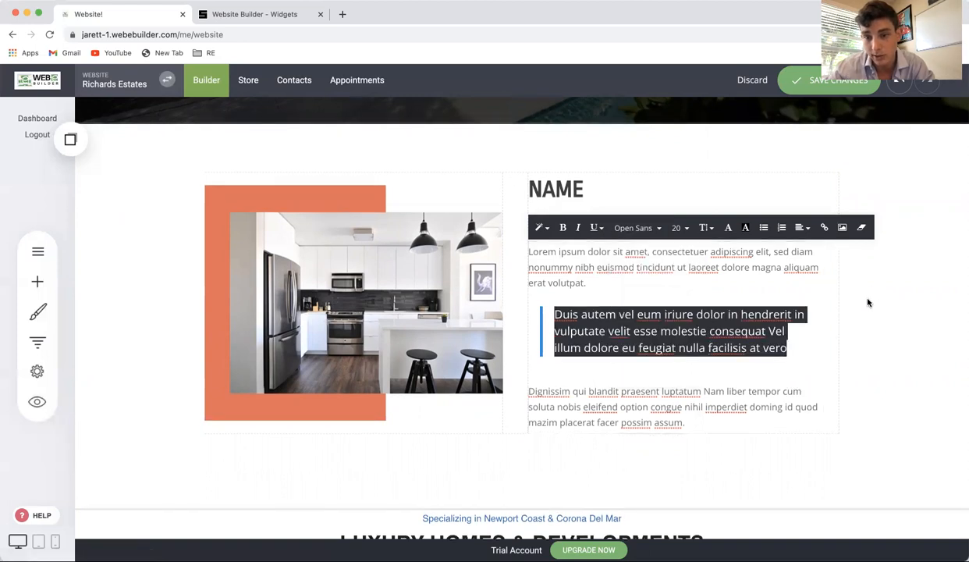
{"action": "left_click", "coordinate": [867, 302]}
{"action": "left_click", "coordinate": [647, 273]}
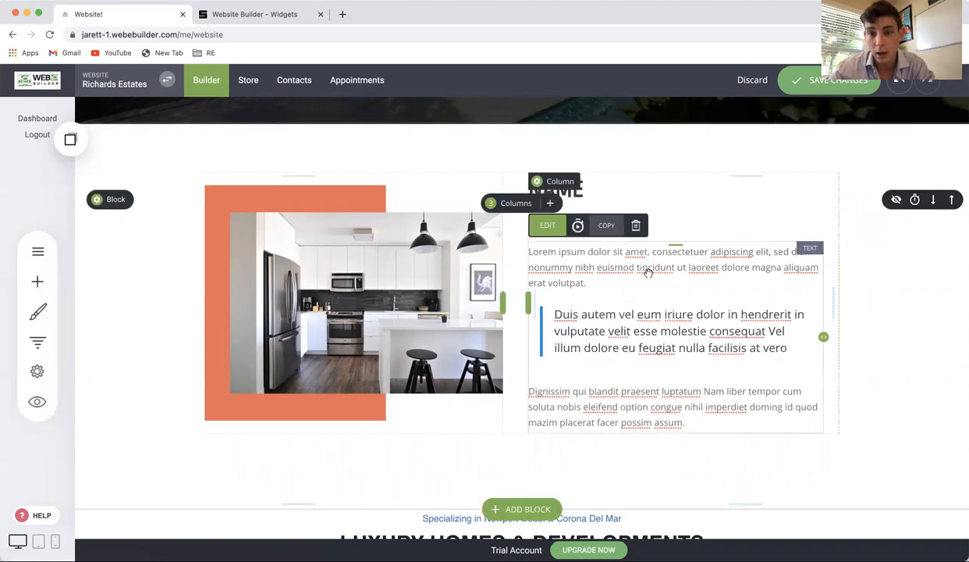
{"action": "left_click", "coordinate": [633, 340]}
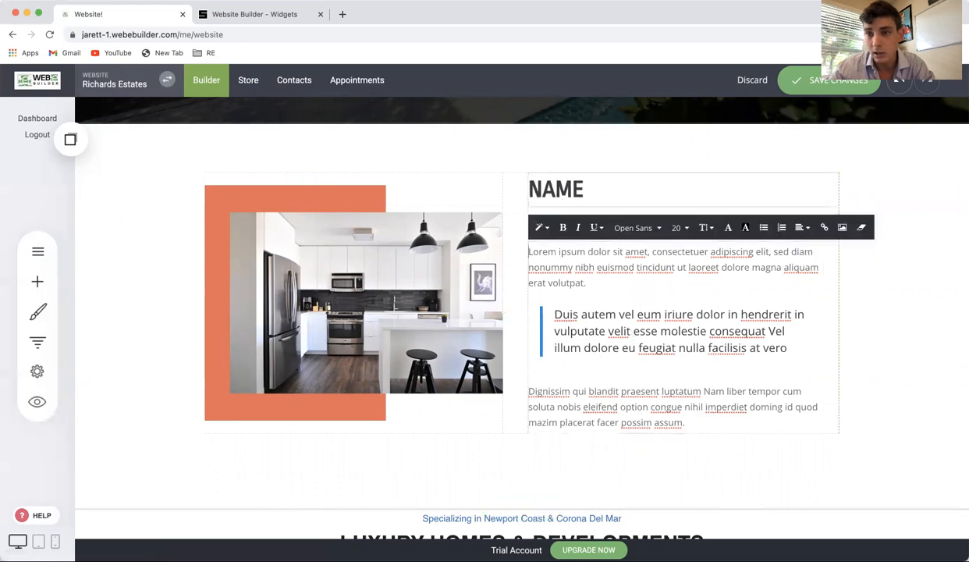
{"action": "left_click", "coordinate": [898, 79]}
Check the quote's font size choices and set its line height to 2.0.
{"action": "left_click", "coordinate": [598, 250]}
{"action": "left_click", "coordinate": [546, 224]}
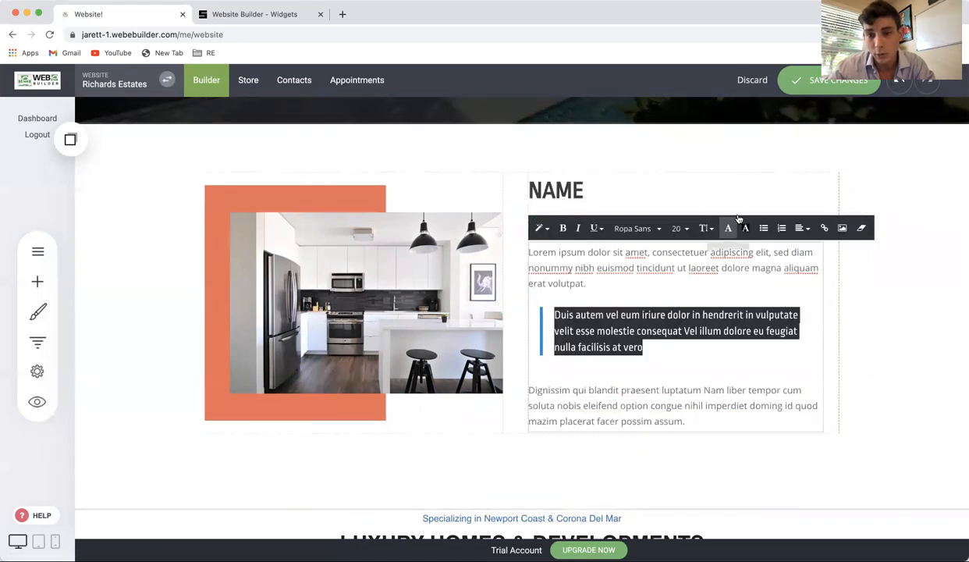
{"action": "left_click", "coordinate": [678, 228]}
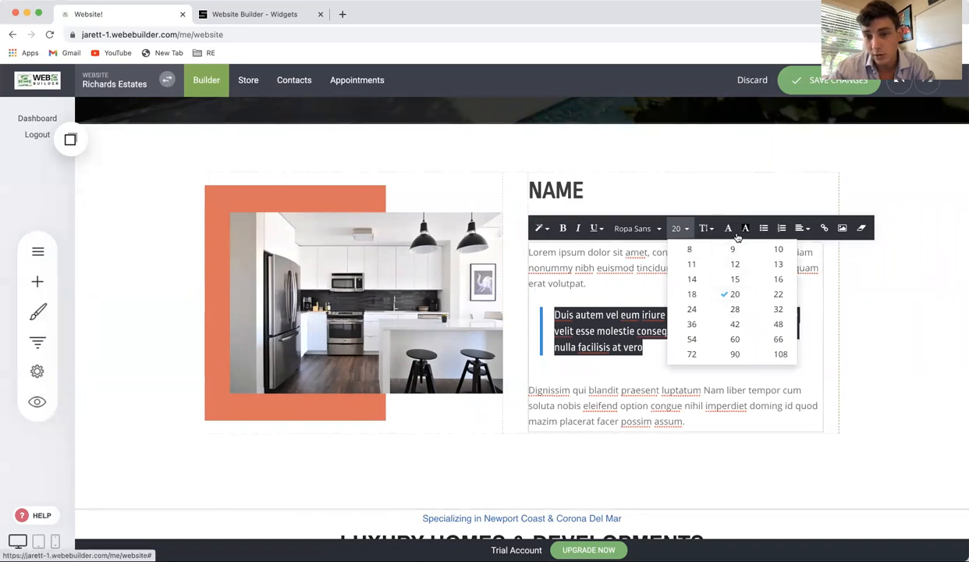
{"action": "left_click", "coordinate": [708, 228]}
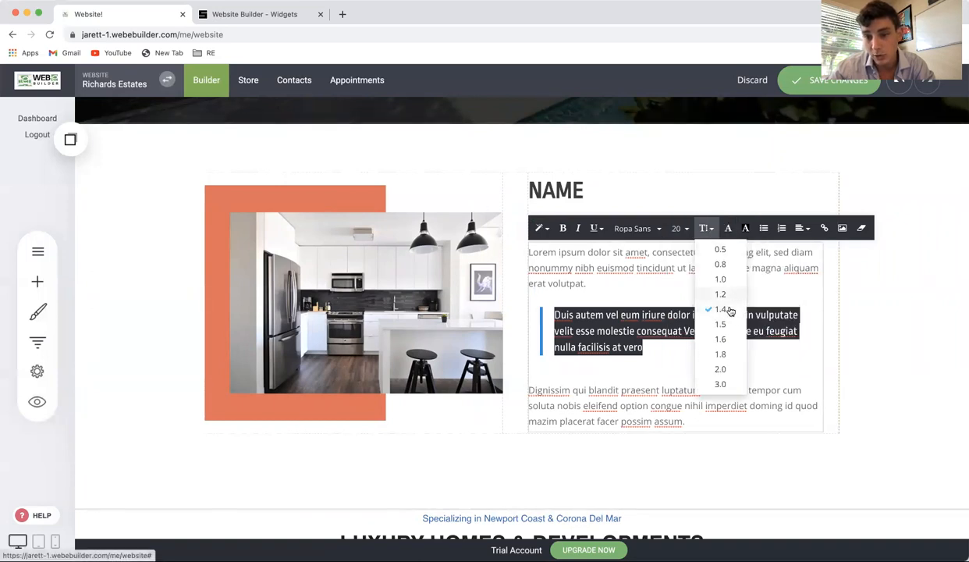
{"action": "left_click", "coordinate": [721, 369]}
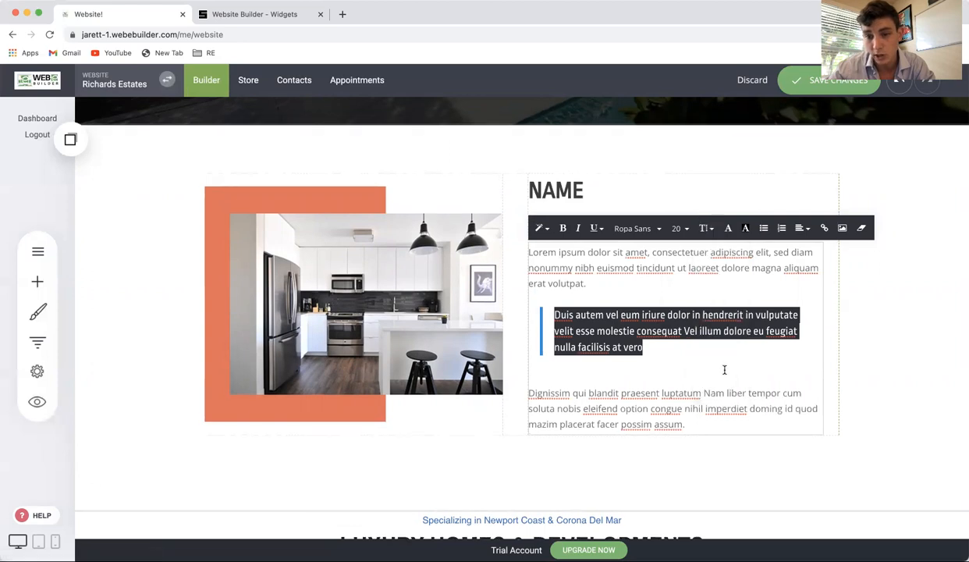
Set the line height of the last paragraph below the quote to 3.0.
{"action": "triple_click", "coordinate": [682, 403]}
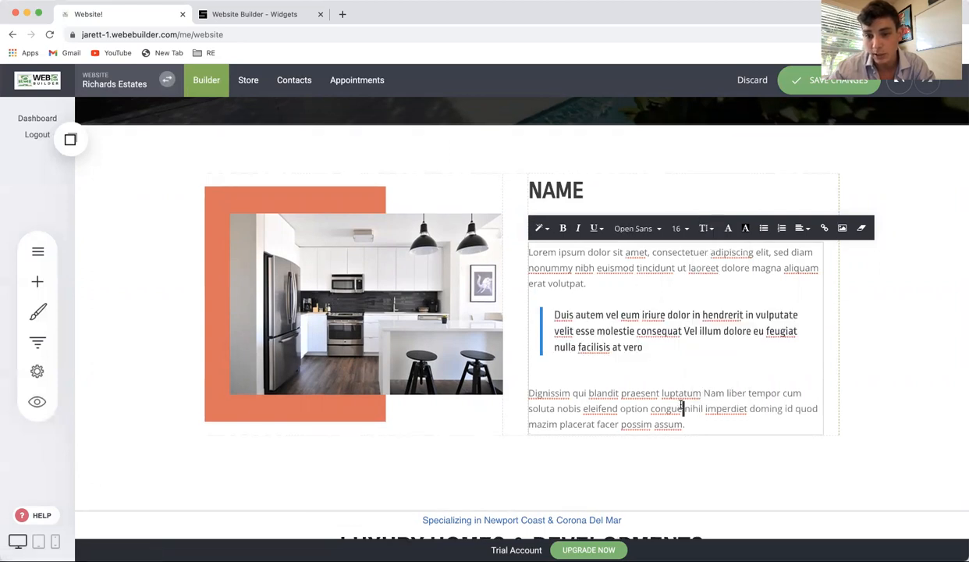
{"action": "left_click", "coordinate": [704, 230]}
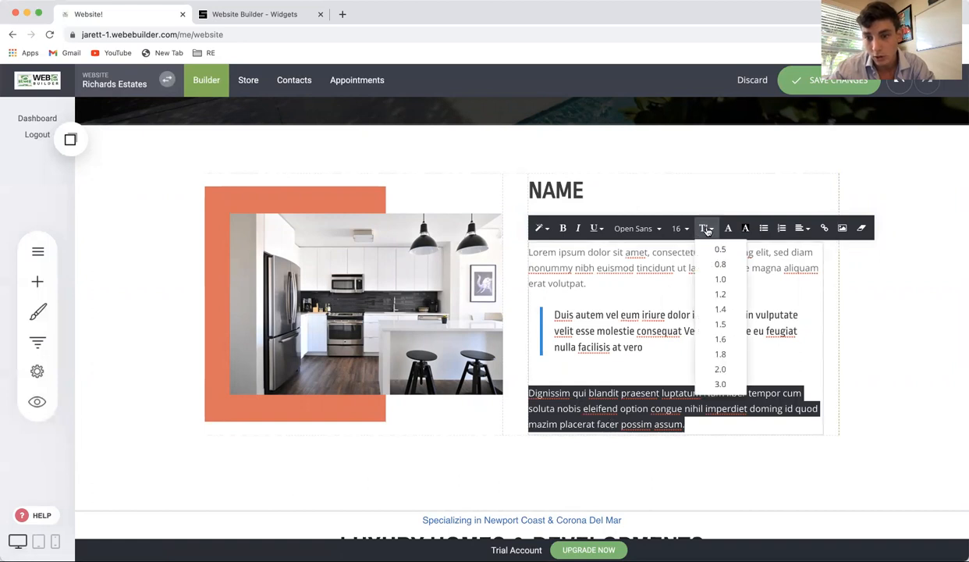
{"action": "left_click", "coordinate": [722, 383]}
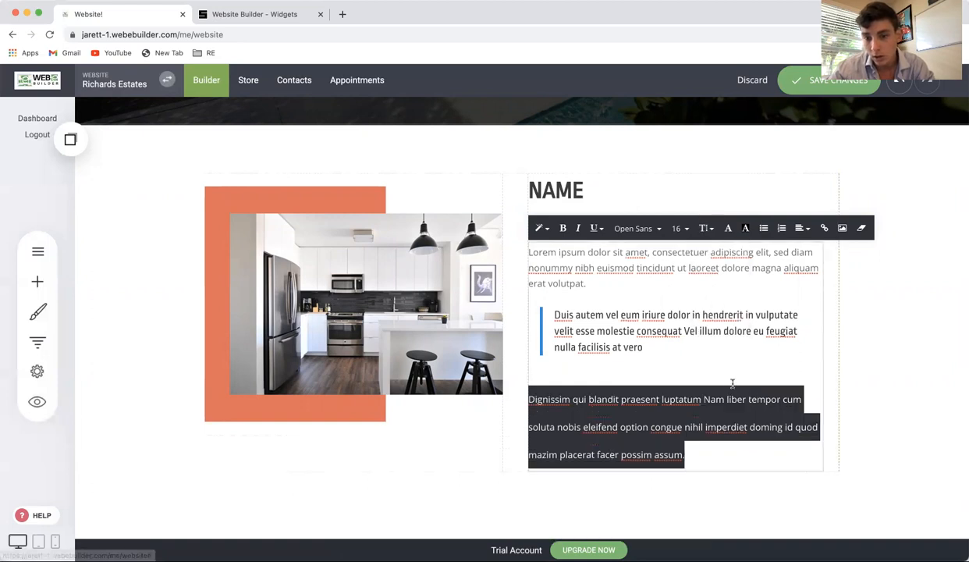
{"action": "left_click", "coordinate": [904, 344]}
Change the last paragraph's line height to 1.2, and finally to 1.5.
{"action": "triple_click", "coordinate": [655, 429]}
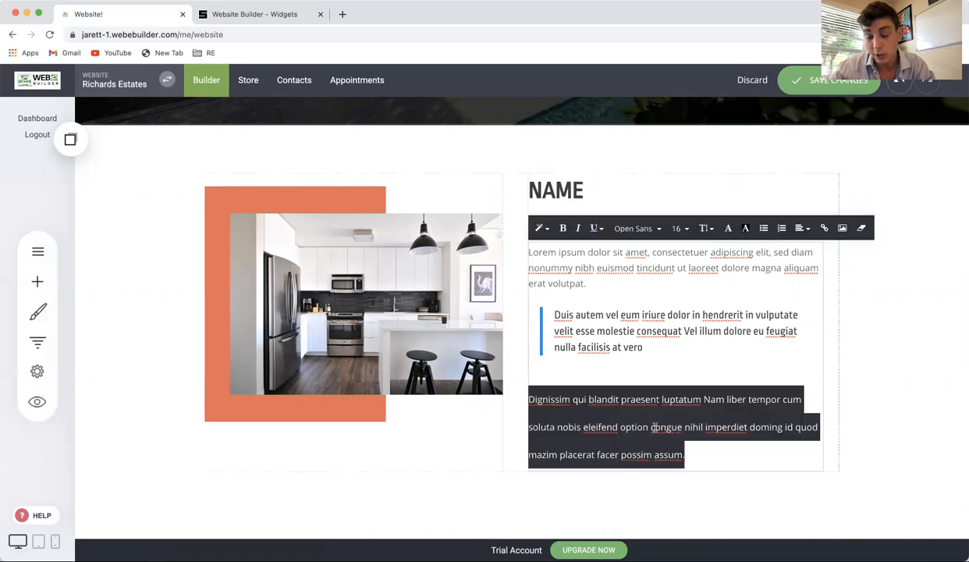
{"action": "left_click", "coordinate": [706, 228]}
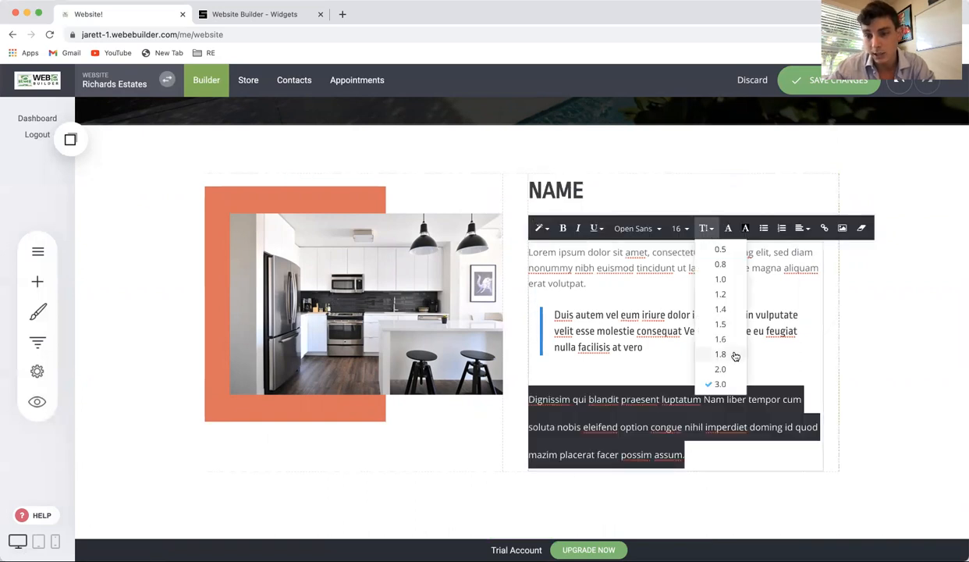
{"action": "left_click", "coordinate": [728, 294]}
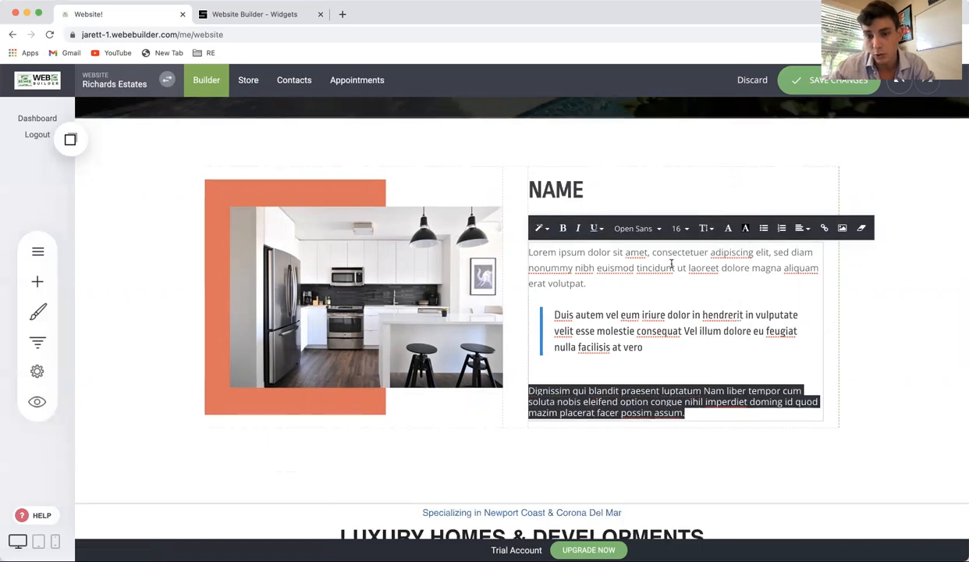
{"action": "left_click", "coordinate": [704, 228]}
{"action": "left_click", "coordinate": [738, 324]}
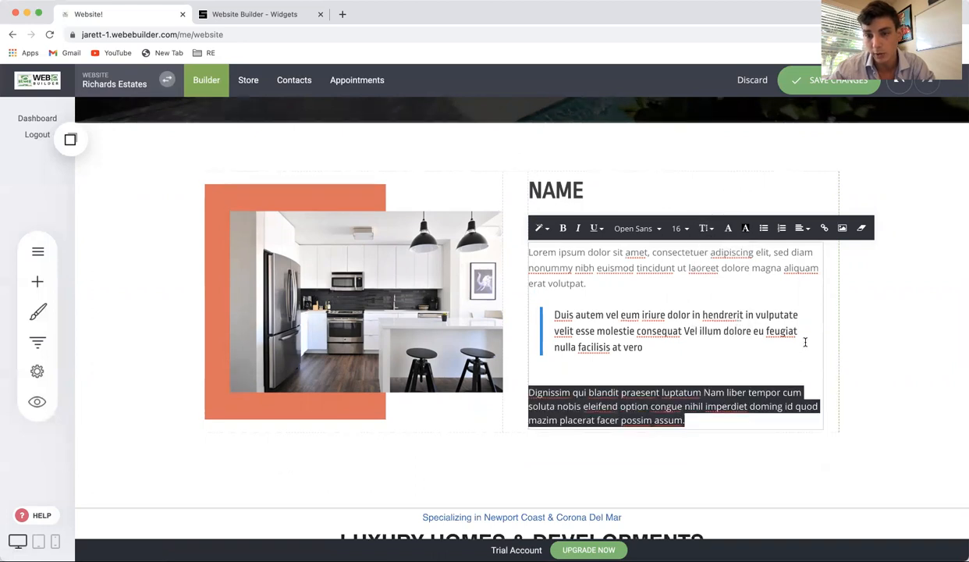
Set the line height of the last paragraph below the quote to 1.8.
{"action": "left_click", "coordinate": [848, 362]}
{"action": "triple_click", "coordinate": [671, 406]}
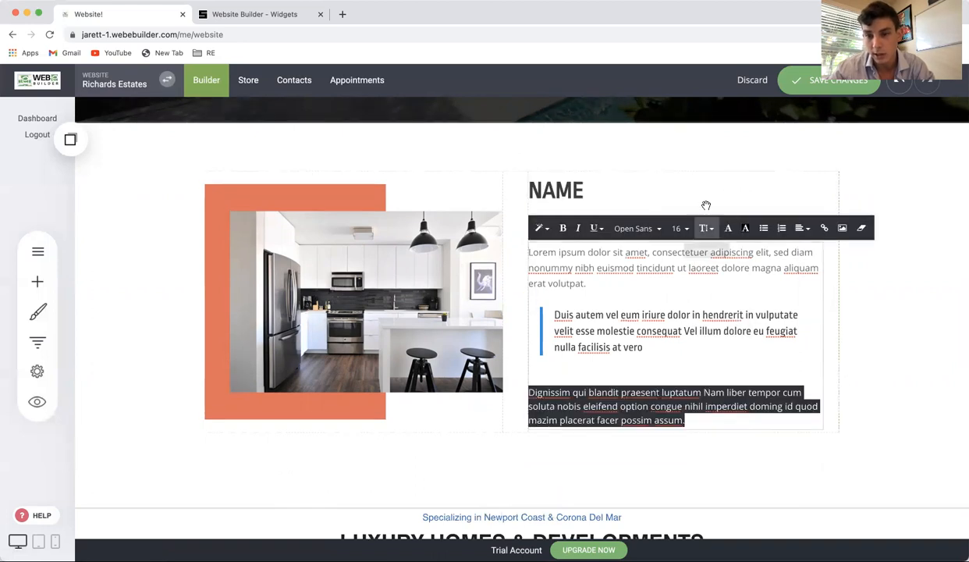
{"action": "left_click", "coordinate": [677, 228]}
{"action": "left_click", "coordinate": [704, 227]}
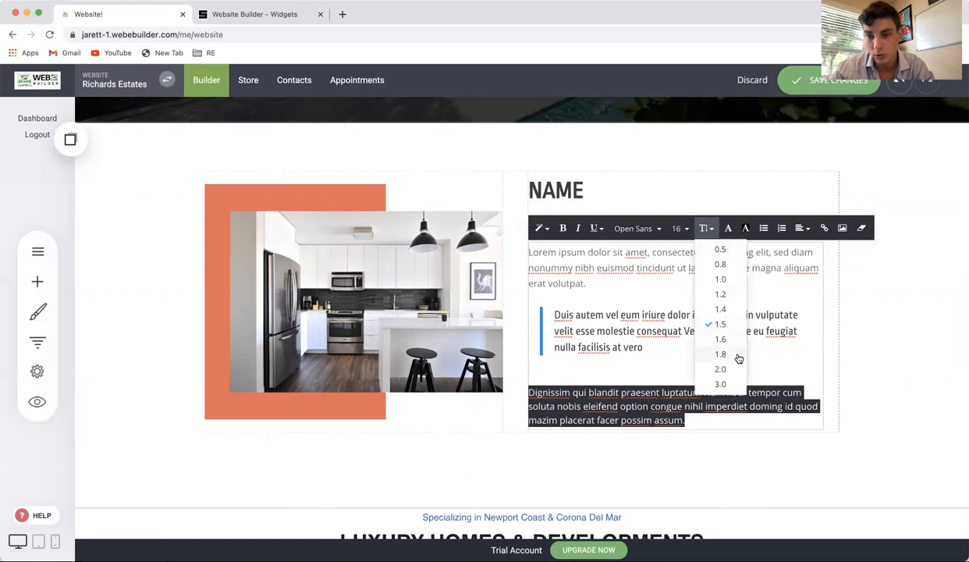
{"action": "left_click", "coordinate": [734, 355]}
{"action": "left_click", "coordinate": [757, 382]}
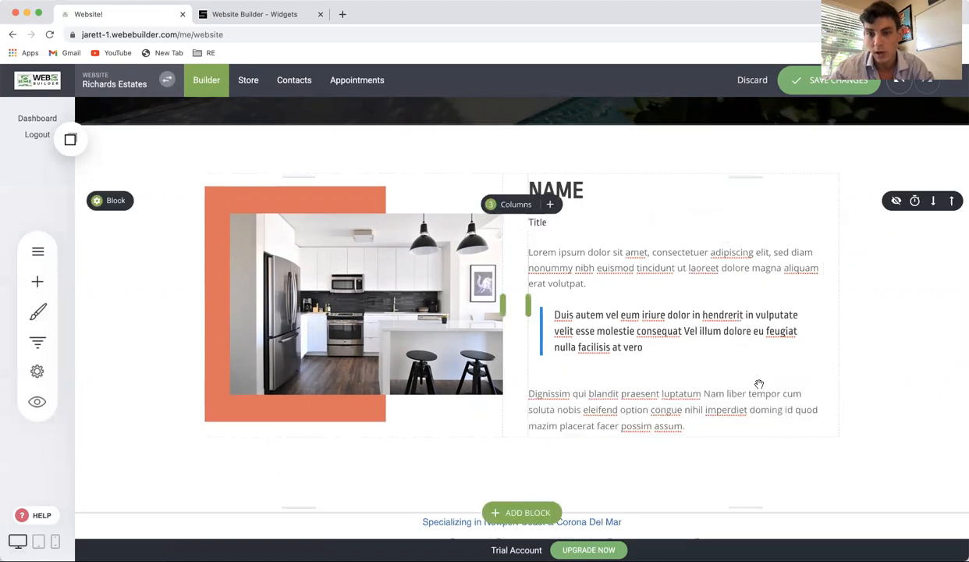
Remove the blank line between the quote and the last paragraph, and save the changes.
{"action": "left_click", "coordinate": [636, 370]}
{"action": "key", "text": "BackSpace"}
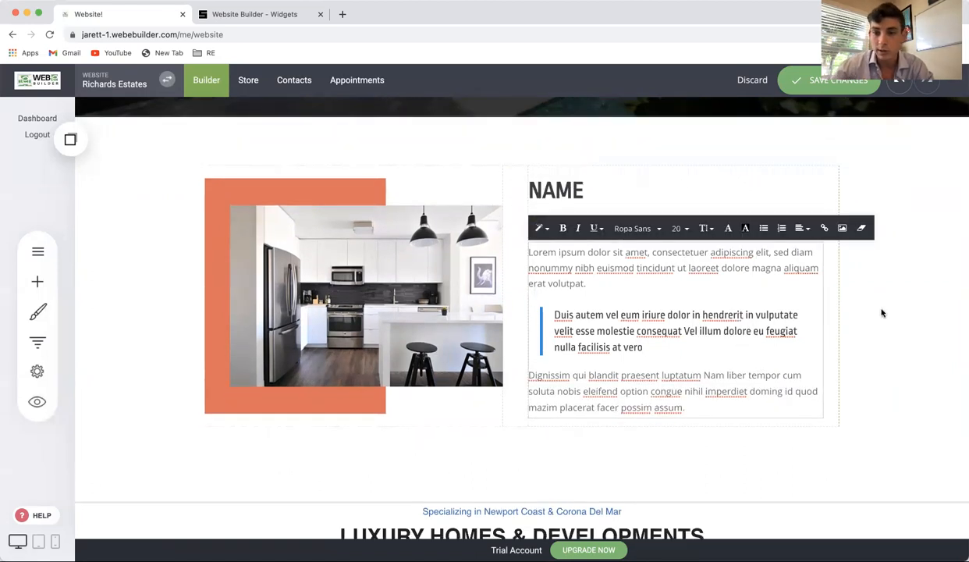
{"action": "left_click", "coordinate": [882, 312]}
{"action": "left_click", "coordinate": [826, 86]}
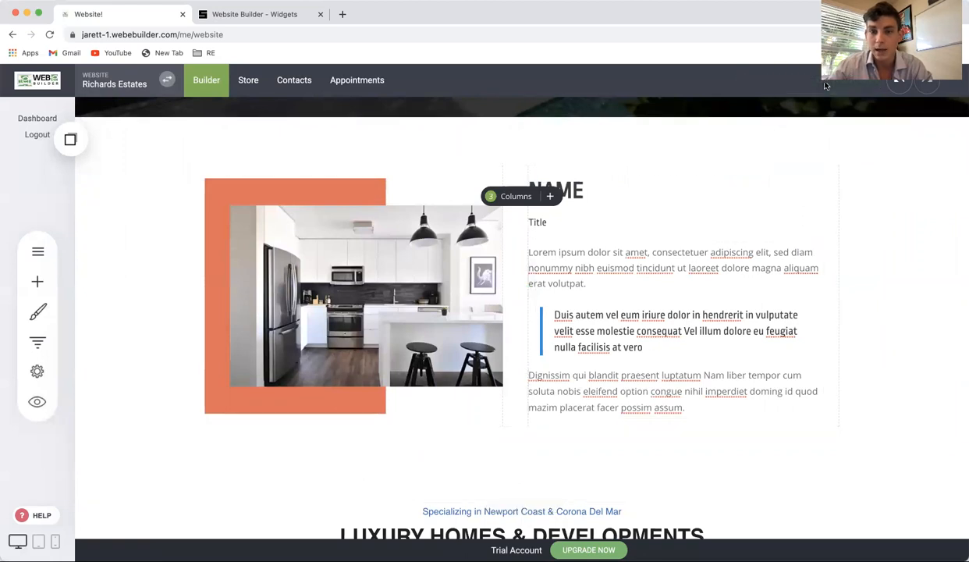
Replace the kitchen image with the United Rentals logo from the Images folder and enable Stretch if needed.
{"action": "left_click", "coordinate": [287, 231]}
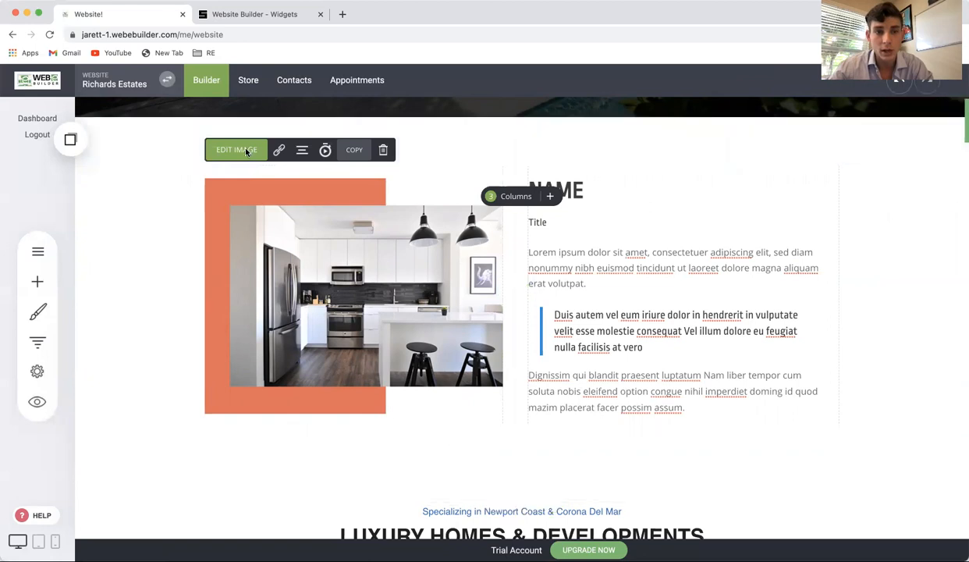
{"action": "left_click", "coordinate": [237, 150]}
{"action": "left_click", "coordinate": [612, 183]}
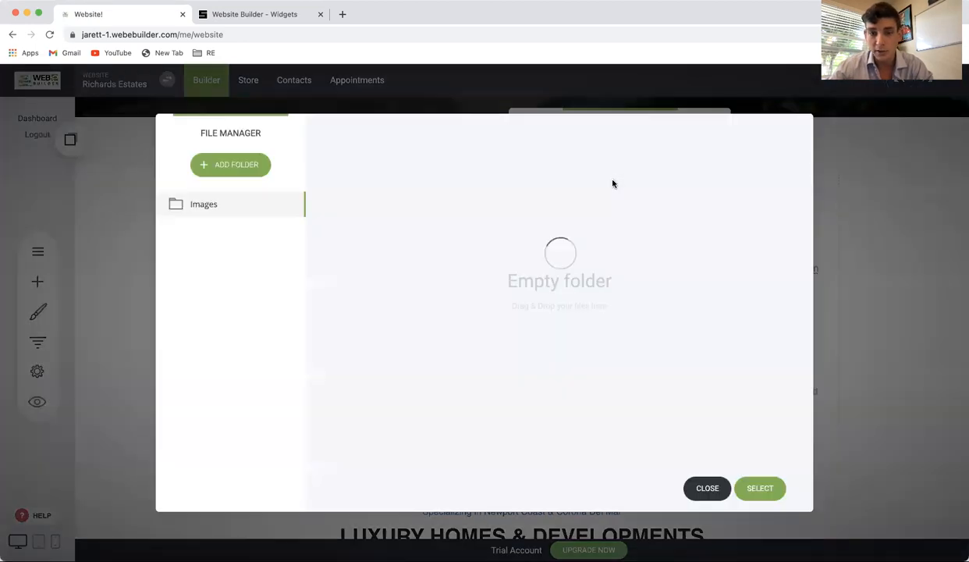
{"action": "left_click", "coordinate": [409, 210]}
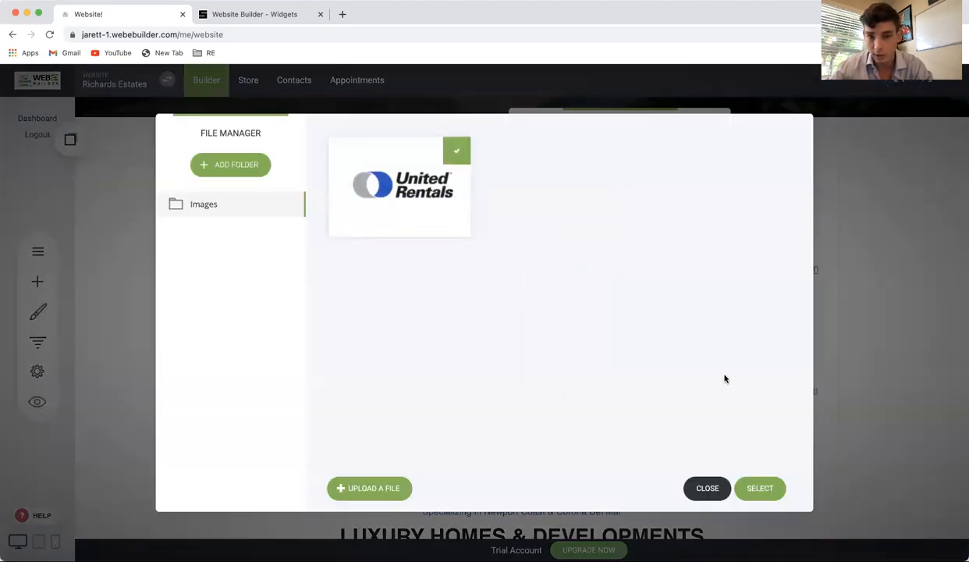
{"action": "left_click", "coordinate": [753, 490]}
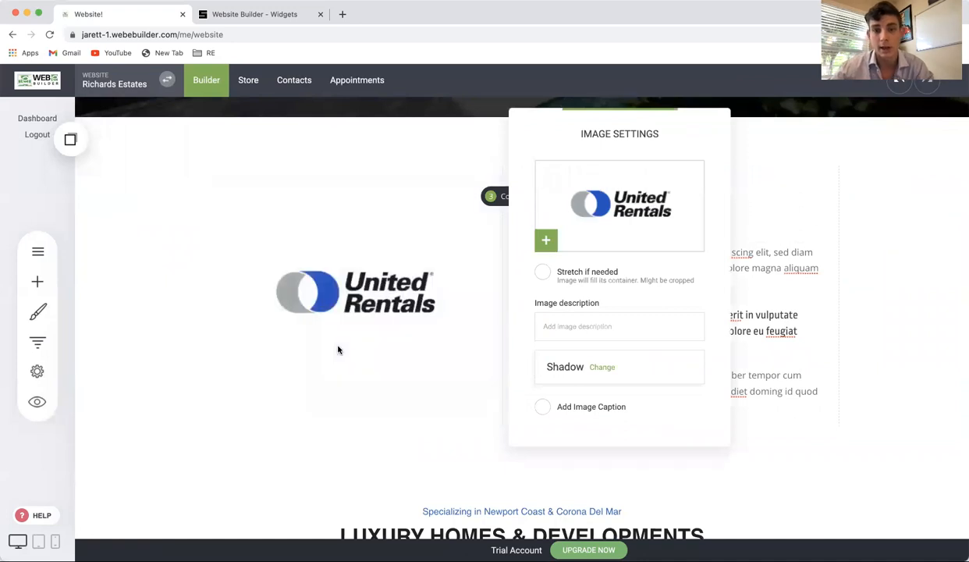
{"action": "left_click", "coordinate": [542, 273]}
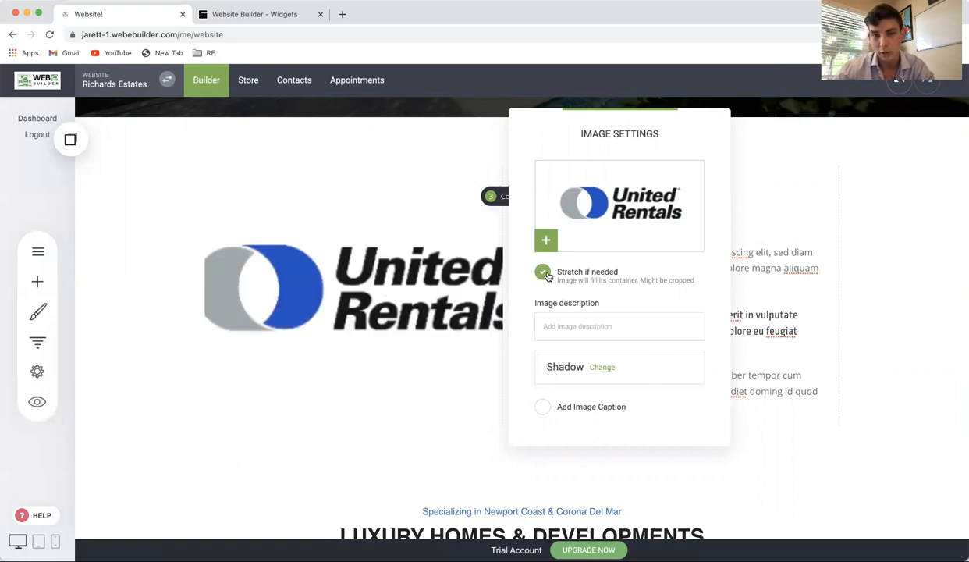
{"action": "left_click", "coordinate": [418, 365]}
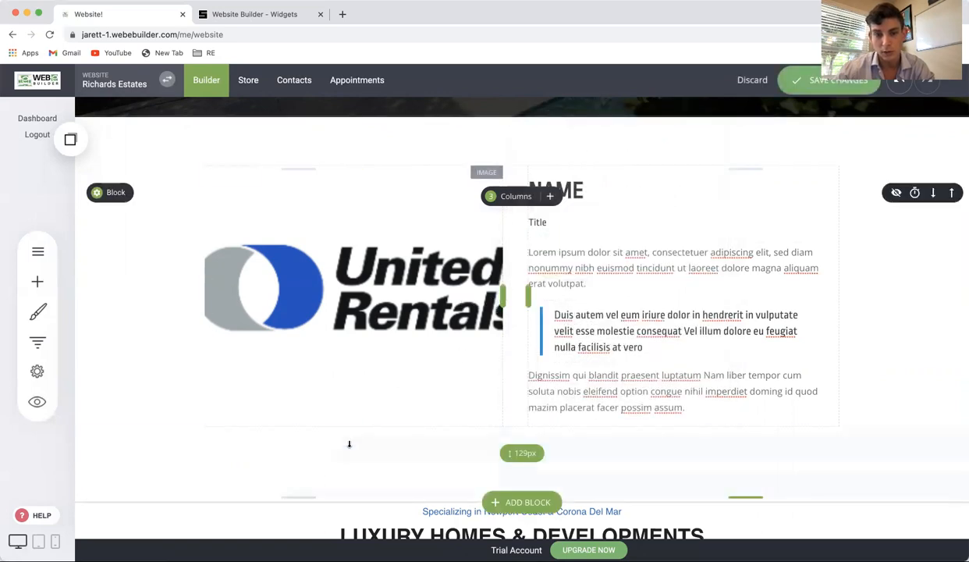
Reduce the logo image's height, move it down to about the middle of its column, and save the changes.
{"action": "left_click_drag", "start_coordinate": [352, 425], "coordinate": [401, 301]}
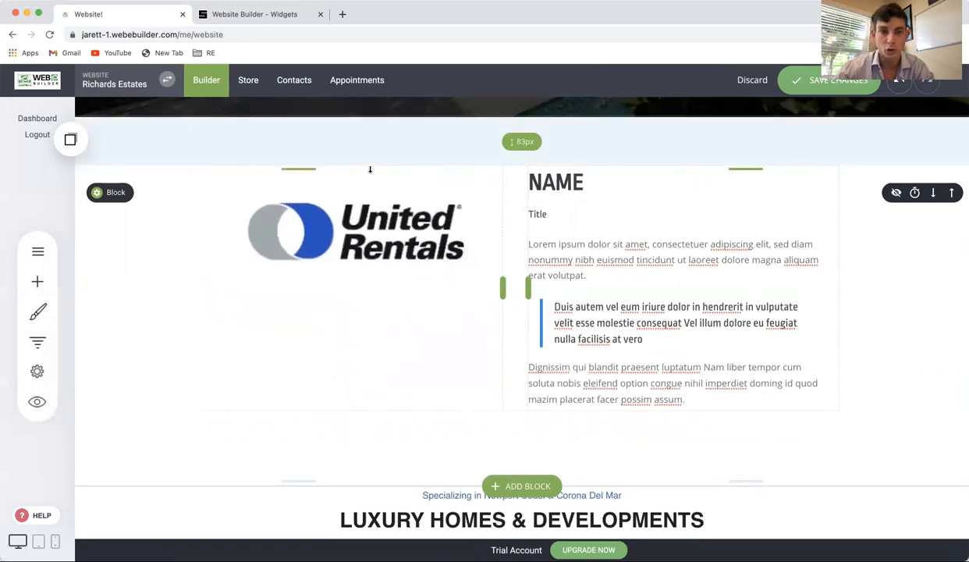
{"action": "left_click_drag", "start_coordinate": [352, 304], "coordinate": [376, 234]}
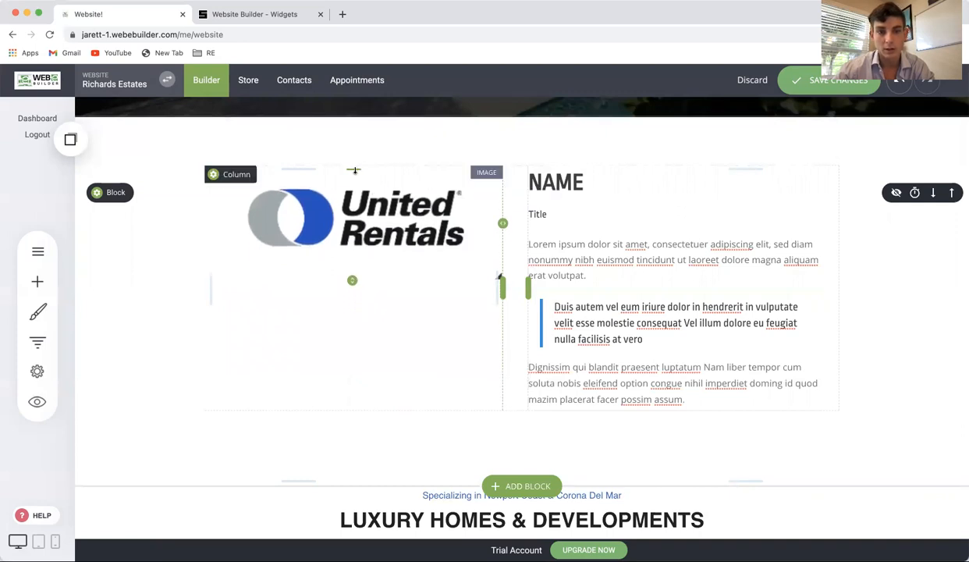
{"action": "mouse_move", "coordinate": [353, 170]}
{"action": "left_mouse_down"}
{"action": "mouse_move", "coordinate": [375, 249]}
{"action": "mouse_move", "coordinate": [378, 239]}
{"action": "left_mouse_up"}
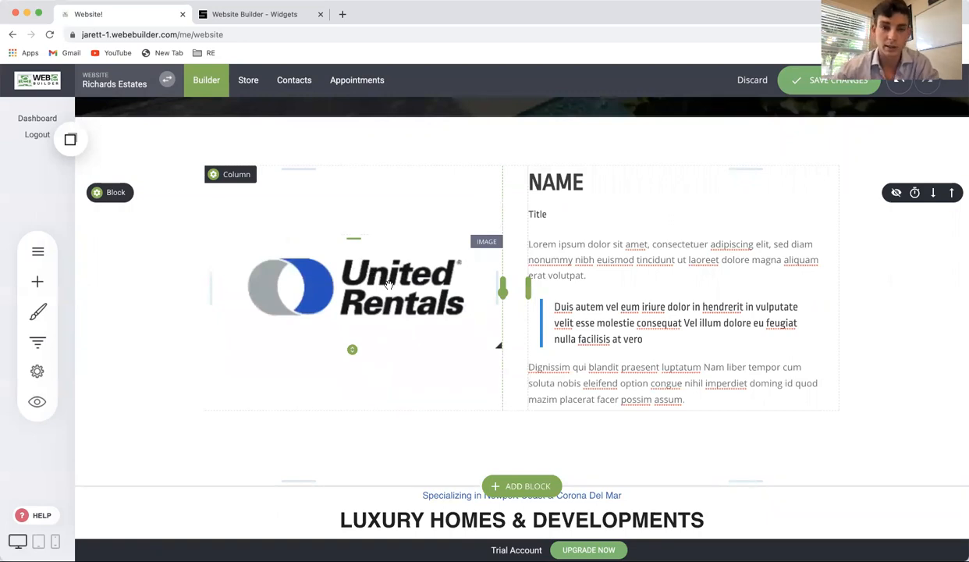
{"action": "left_click", "coordinate": [833, 79]}
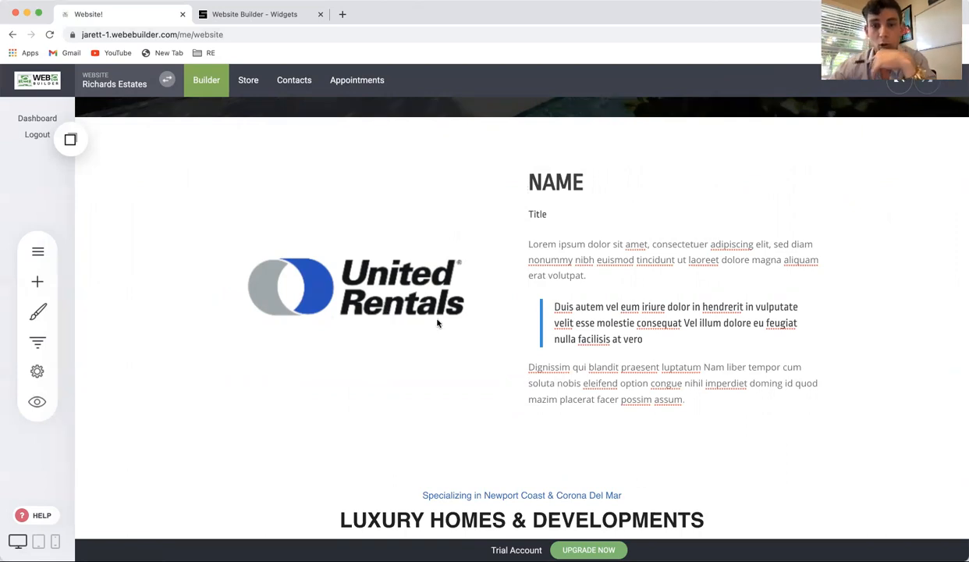
Upload the photo of the modern hillside house and use it in place of the United Rentals logo.
{"action": "left_click", "coordinate": [358, 284]}
{"action": "left_click", "coordinate": [241, 221]}
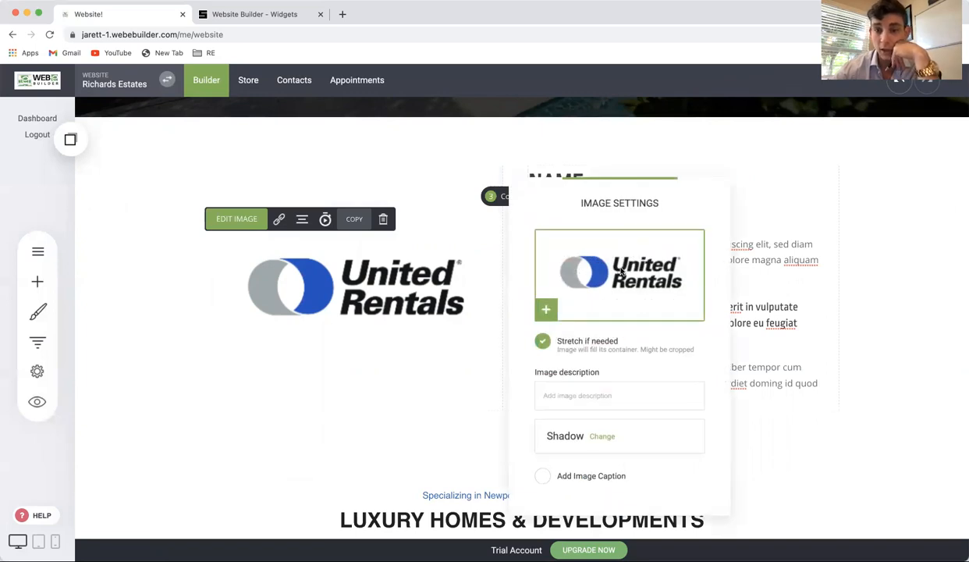
{"action": "left_click", "coordinate": [621, 272]}
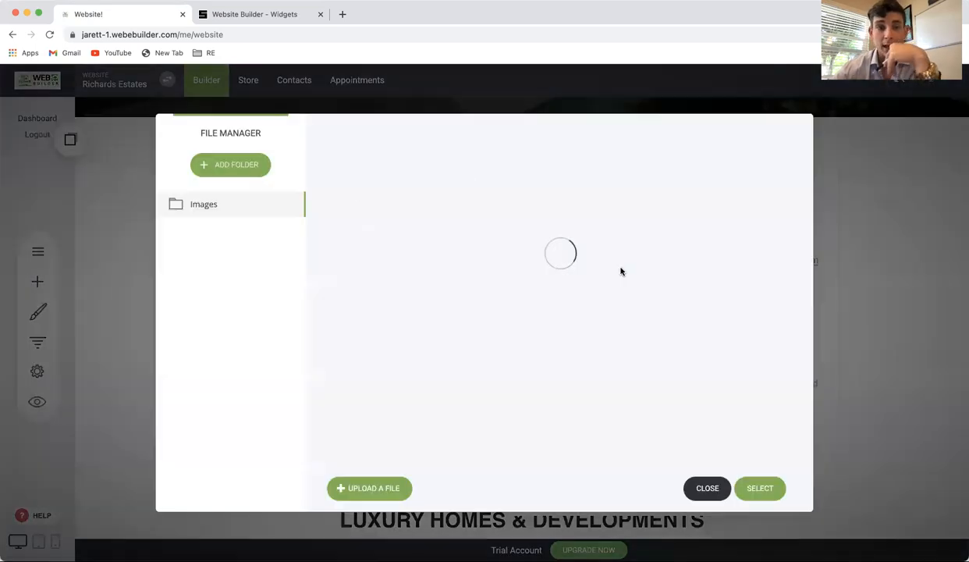
{"action": "left_click", "coordinate": [372, 488]}
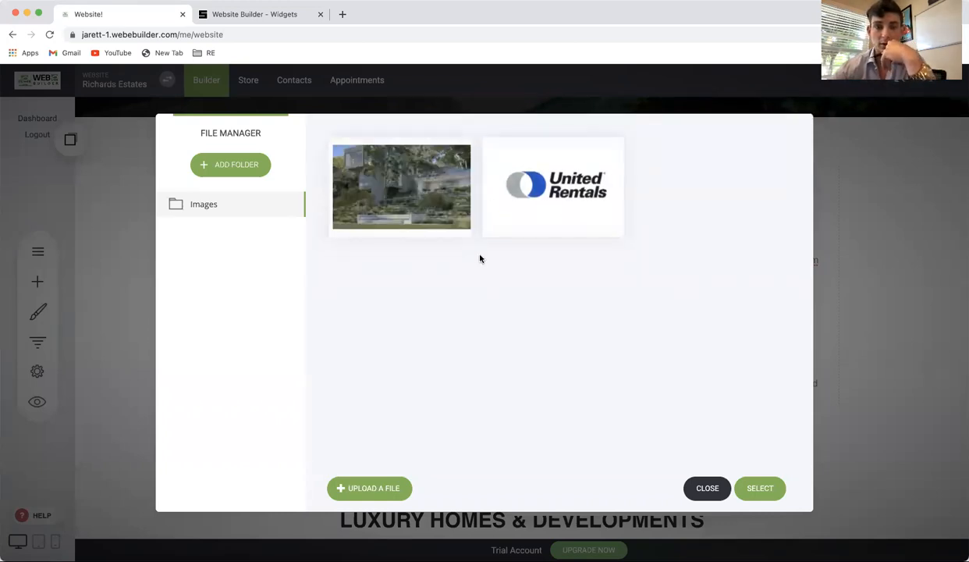
{"action": "left_click", "coordinate": [460, 229]}
{"action": "left_click", "coordinate": [758, 488]}
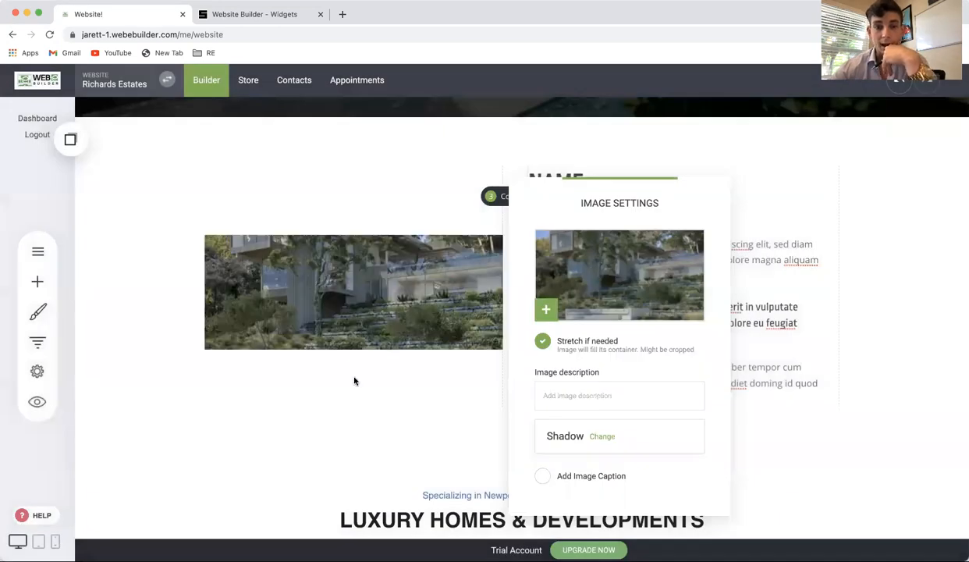
{"action": "left_click", "coordinate": [372, 383]}
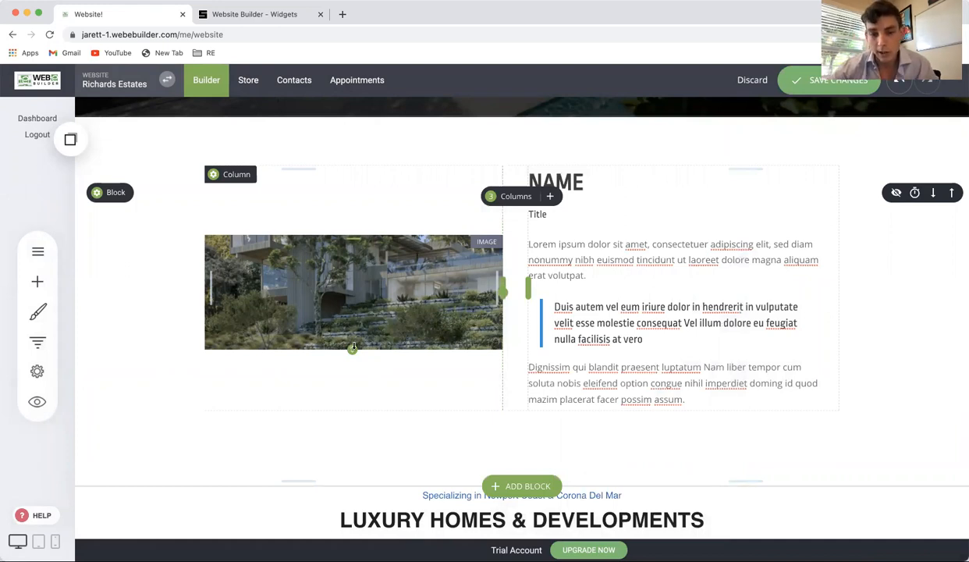
Enlarge the house photo vertically to fill the full height of its column, and save the changes.
{"action": "left_click_drag", "start_coordinate": [353, 347], "coordinate": [369, 424]}
{"action": "left_click_drag", "start_coordinate": [359, 232], "coordinate": [371, 165]}
{"action": "left_click_drag", "start_coordinate": [352, 364], "coordinate": [352, 409]}
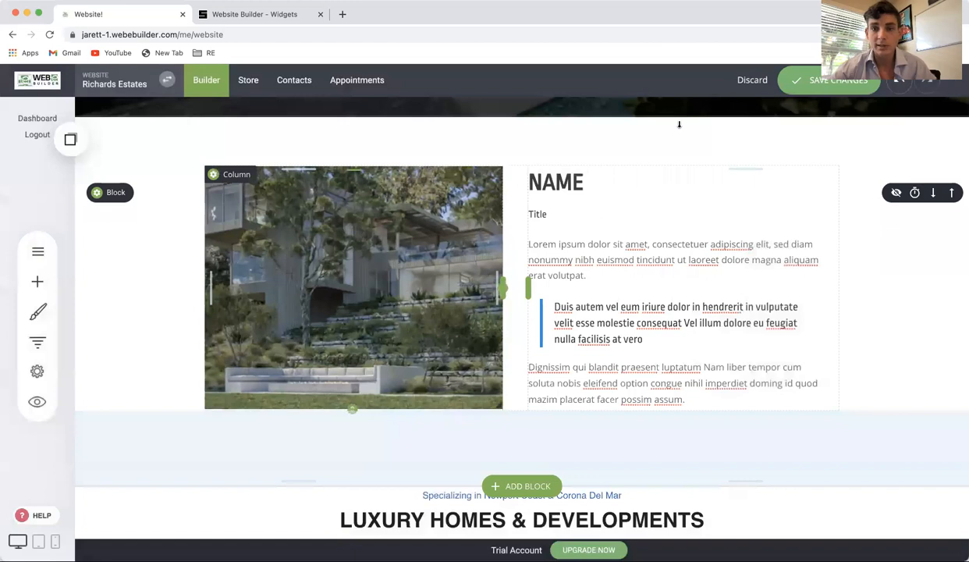
{"action": "left_click", "coordinate": [828, 80]}
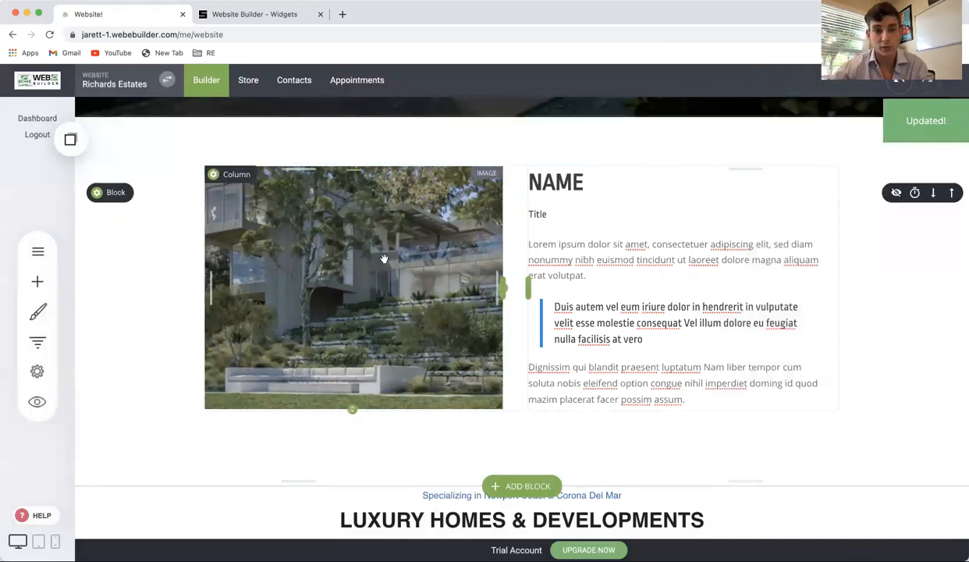
Change the NAME heading to RICHARDS ESTATES and tighten the spacing around the Title line below it, saving the edits.
{"action": "double_click", "coordinate": [593, 185]}
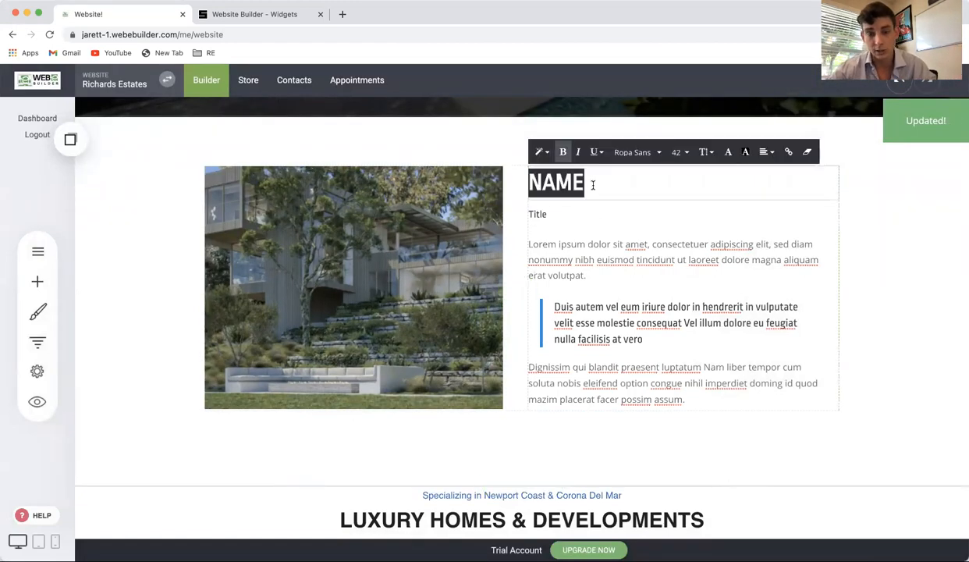
{"action": "type", "text": "RICHARDS"}
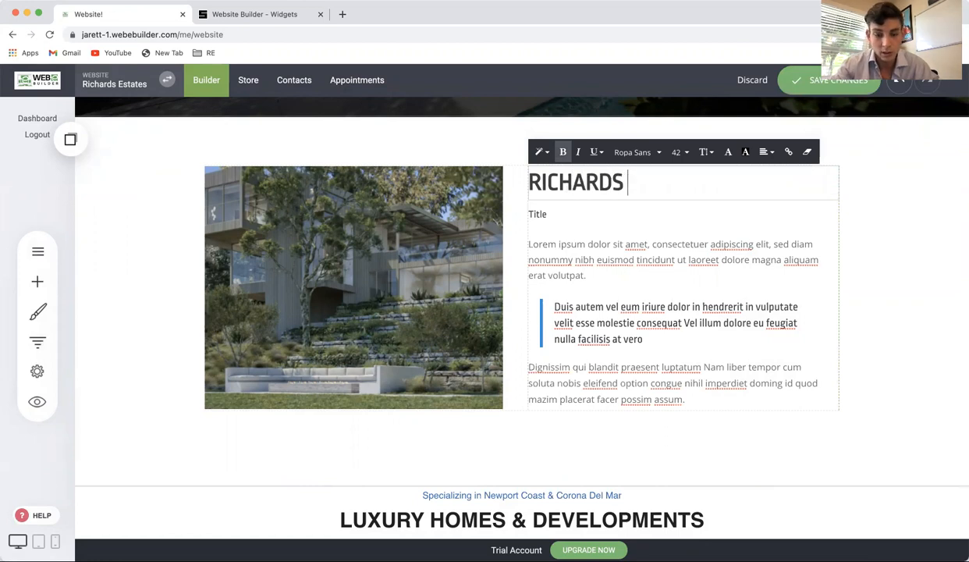
{"action": "type", "text": " ESTATES"}
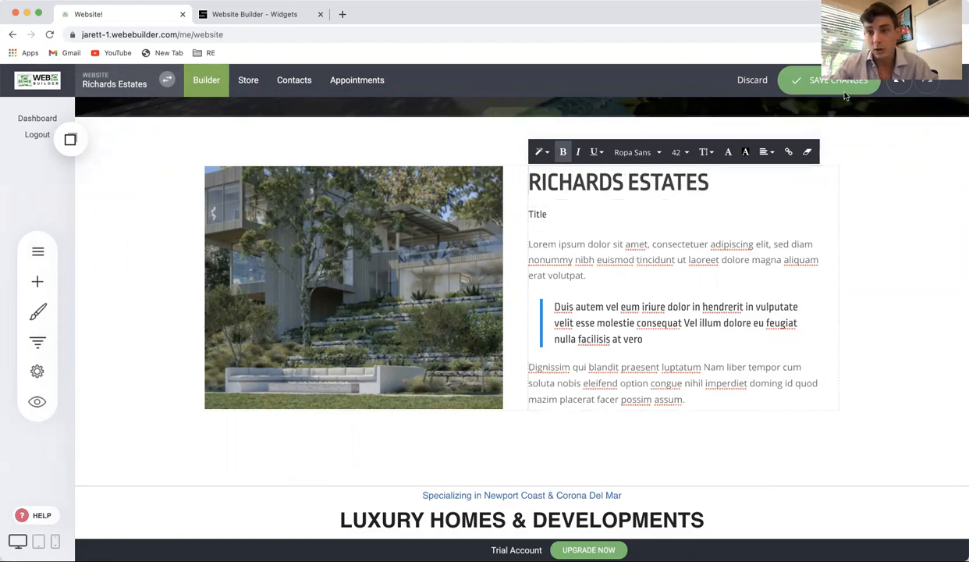
{"action": "left_click", "coordinate": [841, 86]}
{"action": "left_click_drag", "start_coordinate": [631, 211], "coordinate": [634, 215]}
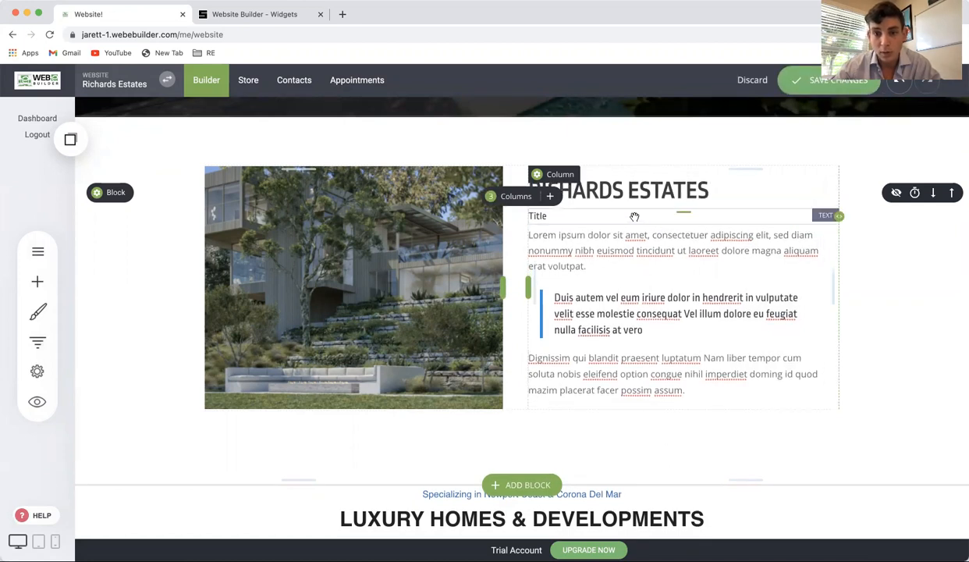
{"action": "left_click", "coordinate": [832, 85]}
Review the page's blocks from the hero banner to the contact form, including the introduction and Luxury Homes & Developments sections.
{"action": "scroll", "coordinate": [691, 335], "scroll_direction": "down", "scroll_amount": 15}
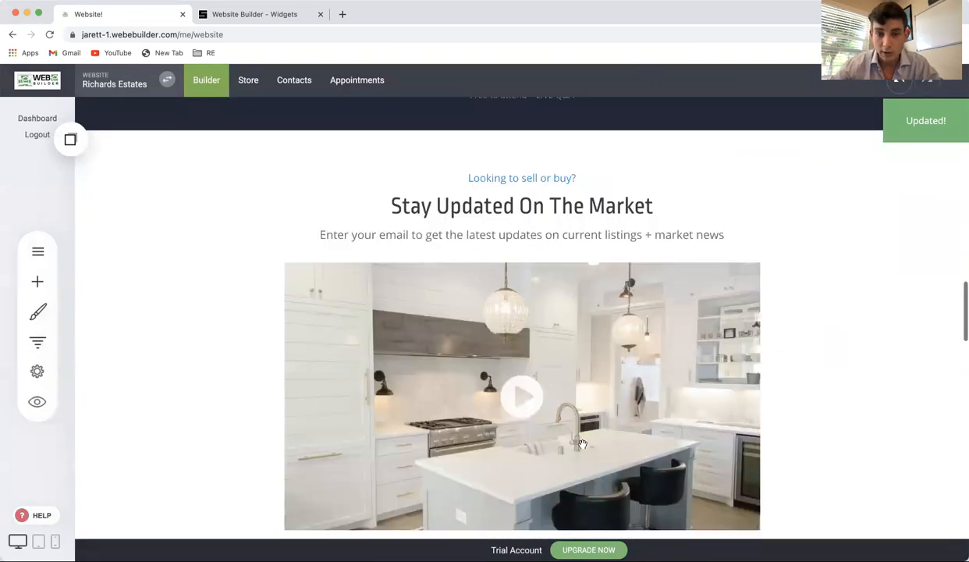
{"action": "scroll", "coordinate": [429, 407], "scroll_direction": "down", "scroll_amount": 10}
{"action": "scroll", "coordinate": [575, 407], "scroll_direction": "down", "scroll_amount": 5}
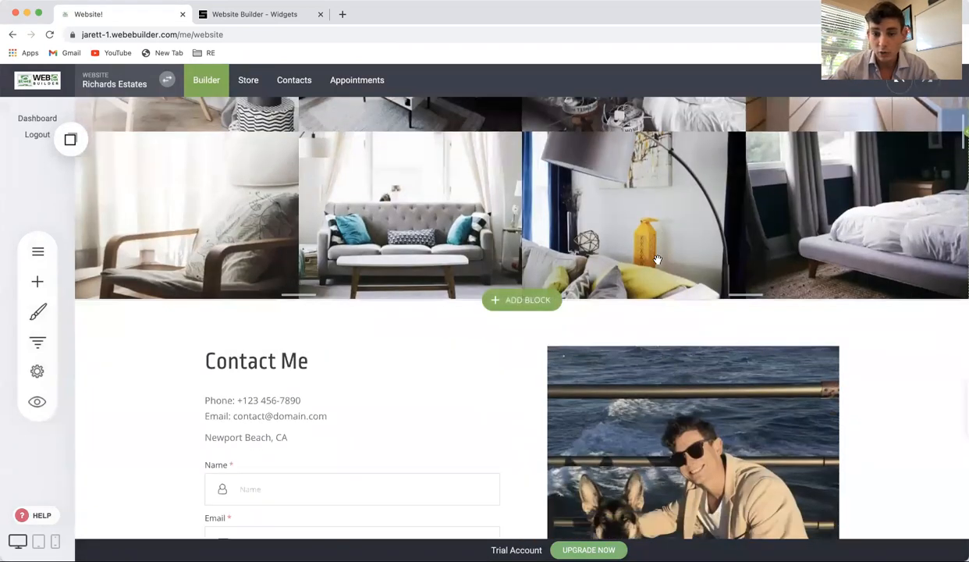
{"action": "scroll", "coordinate": [656, 259], "scroll_direction": "up", "scroll_amount": 15}
{"action": "scroll", "coordinate": [657, 259], "scroll_direction": "up", "scroll_amount": 3}
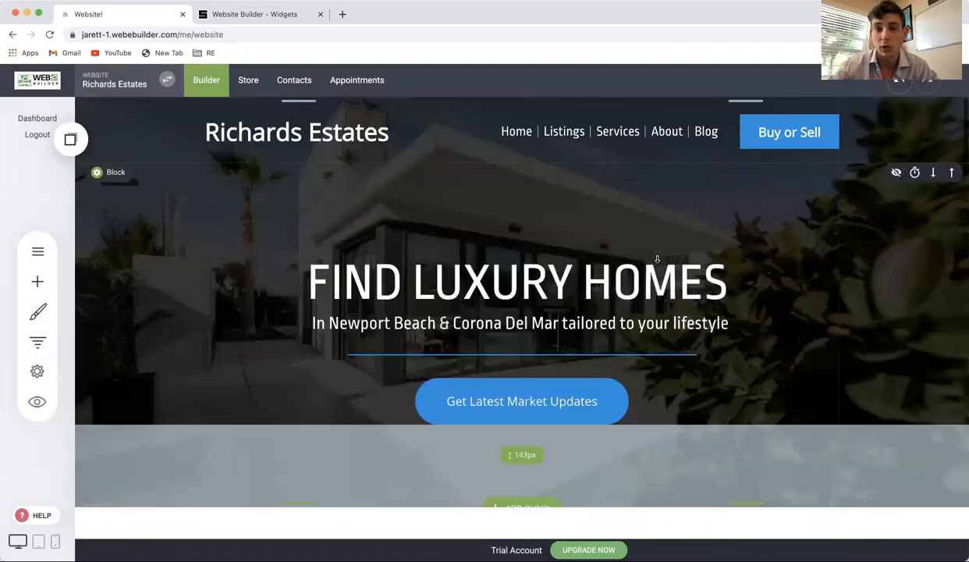
{"action": "scroll", "coordinate": [657, 259], "scroll_direction": "down", "scroll_amount": 10}
{"action": "scroll", "coordinate": [657, 259], "scroll_direction": "up", "scroll_amount": 5}
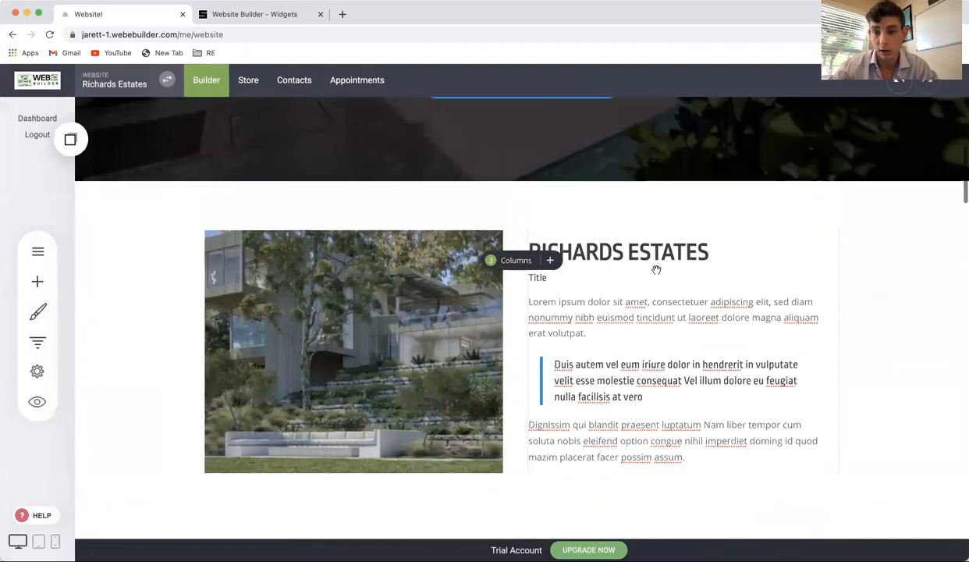
{"action": "scroll", "coordinate": [412, 304], "scroll_direction": "down", "scroll_amount": 1}
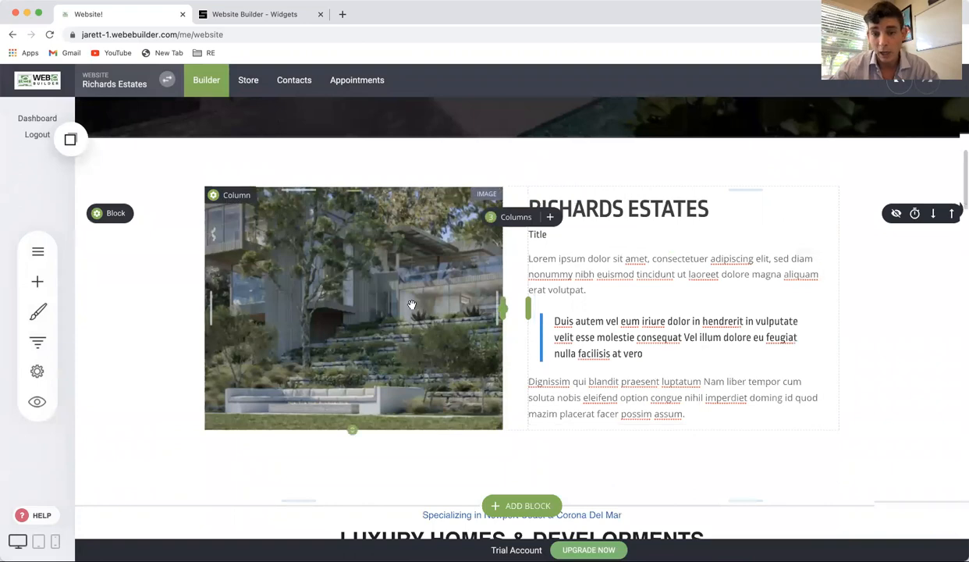
{"action": "scroll", "coordinate": [412, 304], "scroll_direction": "down", "scroll_amount": 8}
{"action": "scroll", "coordinate": [412, 304], "scroll_direction": "up", "scroll_amount": 5}
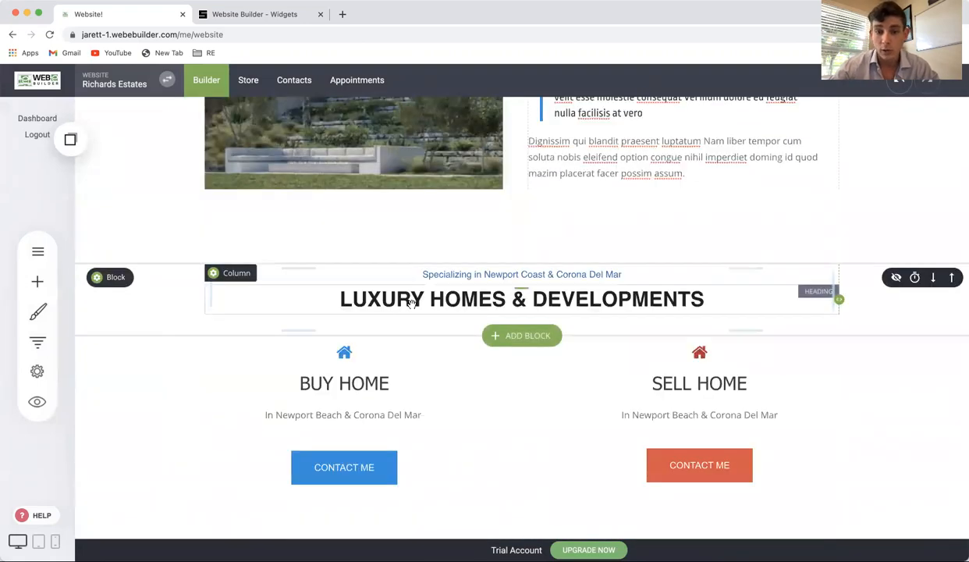
{"action": "scroll", "coordinate": [484, 426], "scroll_direction": "down", "scroll_amount": 1}
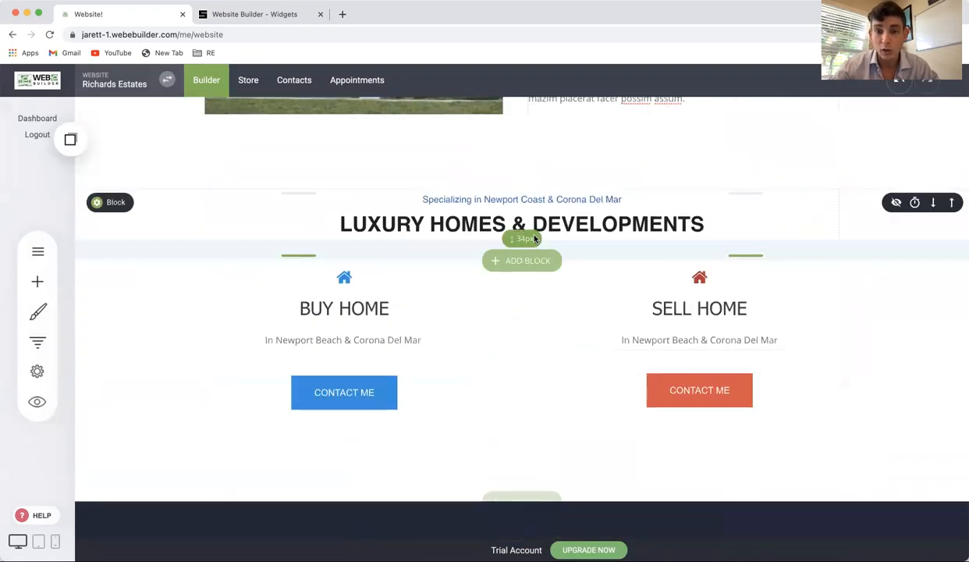
{"action": "scroll", "coordinate": [518, 227], "scroll_direction": "up", "scroll_amount": 1}
{"action": "mouse_move", "coordinate": [538, 311]}
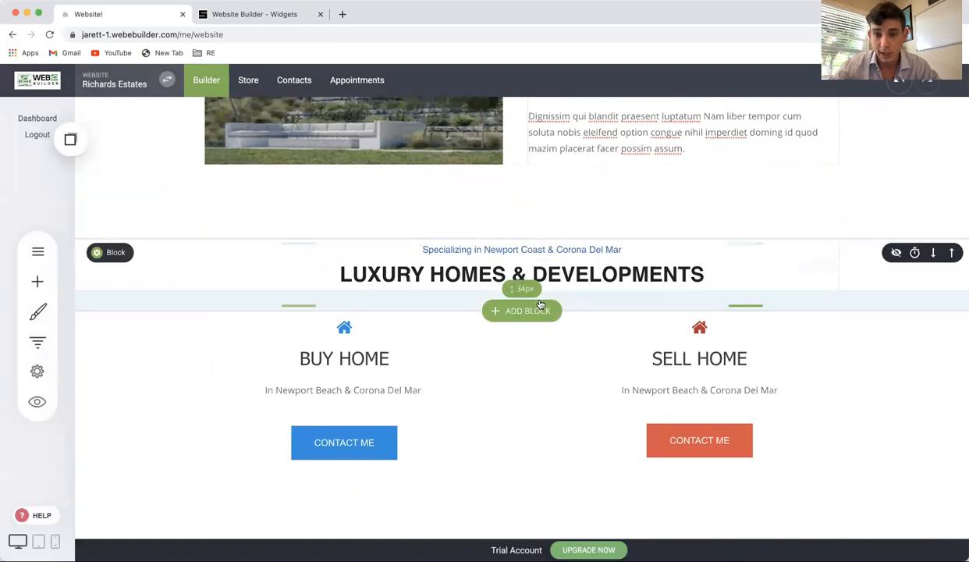
{"action": "scroll", "coordinate": [541, 417], "scroll_direction": "down", "scroll_amount": 2}
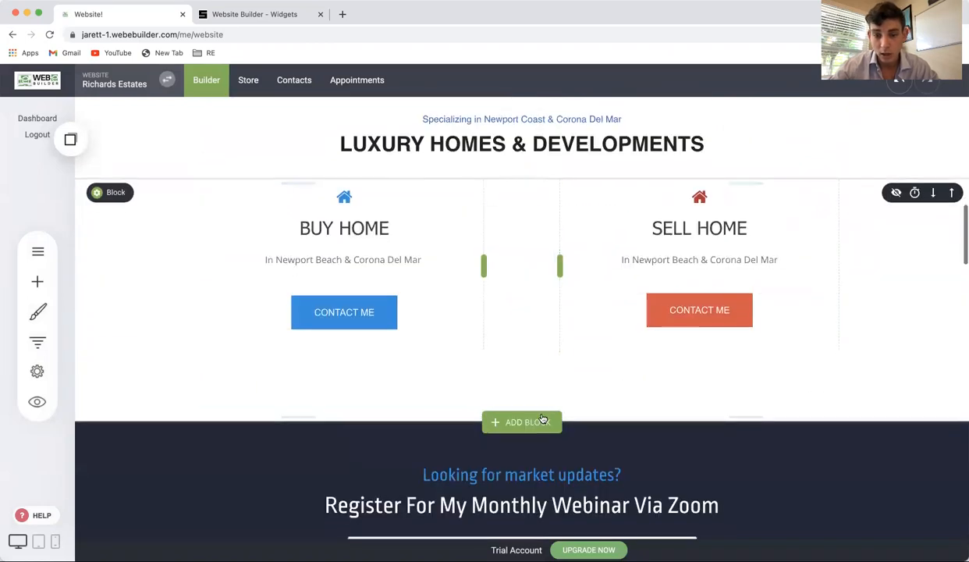
Browse the block library's Services, Call To Action, Image & Text, Team & Testimonials and Footers categories for the spot above LUXURY HOMES & DEVELOPMENTS.
{"action": "scroll", "coordinate": [541, 436], "scroll_direction": "up", "scroll_amount": 5}
{"action": "scroll", "coordinate": [540, 415], "scroll_direction": "down", "scroll_amount": 4}
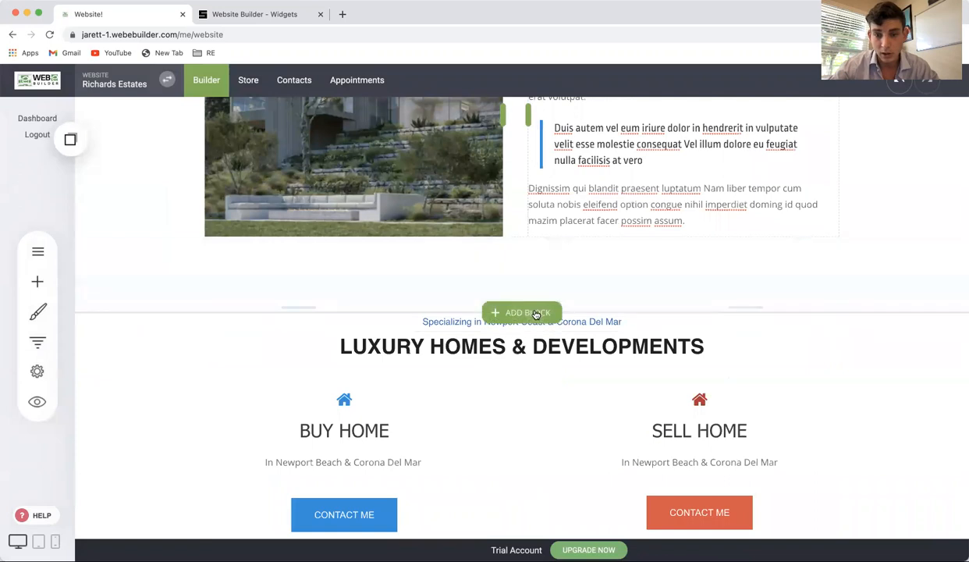
{"action": "left_click", "coordinate": [538, 312]}
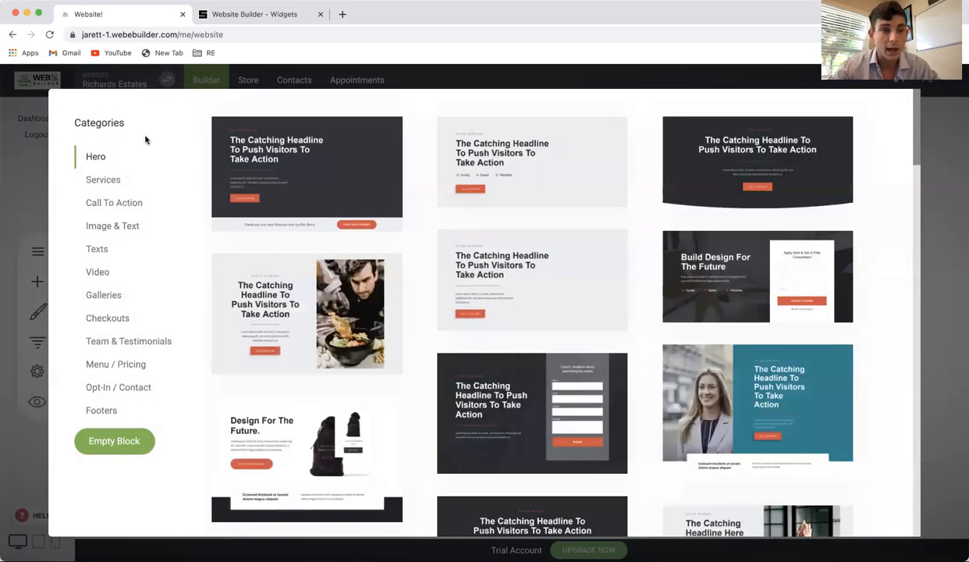
{"action": "left_click", "coordinate": [102, 178]}
{"action": "left_click", "coordinate": [111, 203]}
{"action": "left_click", "coordinate": [117, 225]}
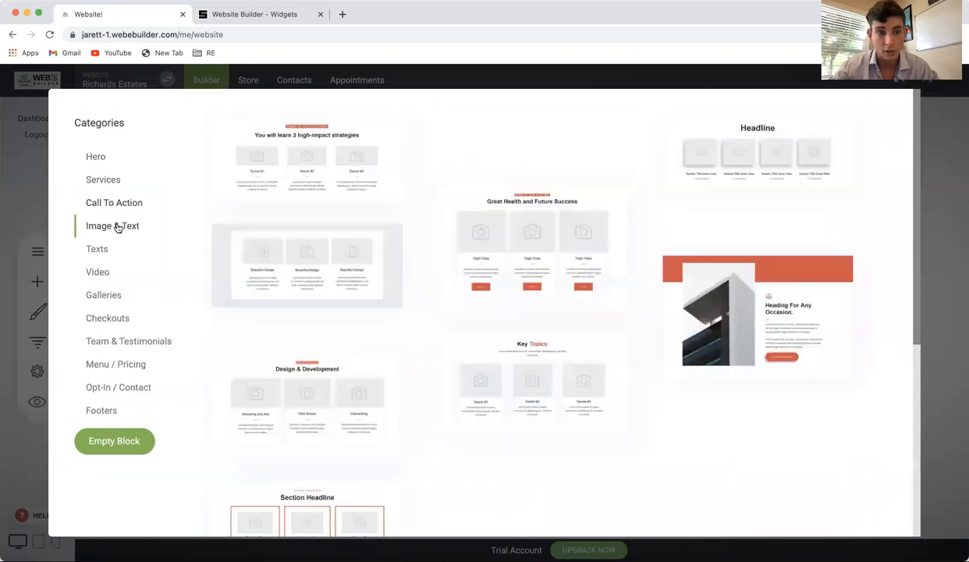
{"action": "left_click", "coordinate": [114, 339]}
{"action": "left_click", "coordinate": [103, 410]}
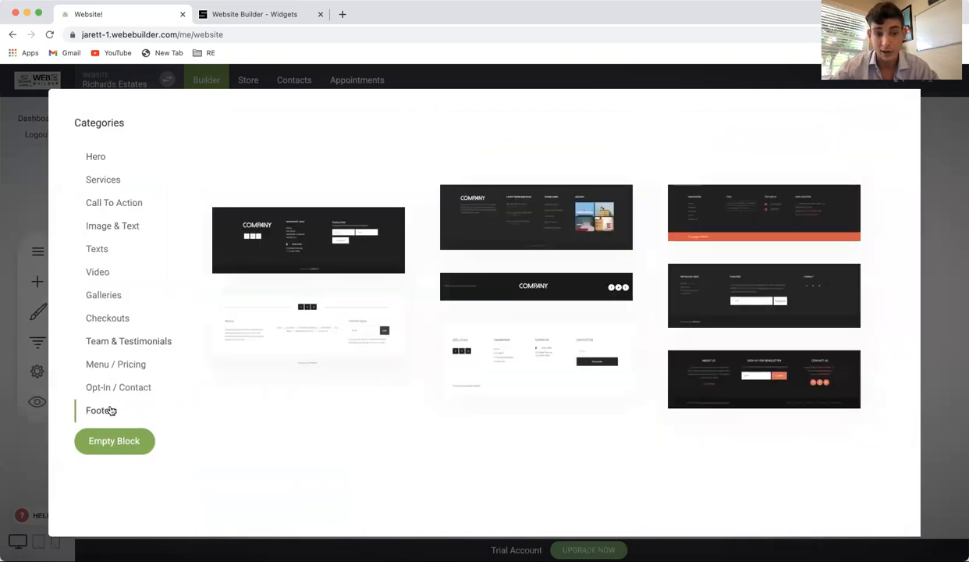
Add an empty block above the LUXURY HOMES & DEVELOPMENTS section, undo the addition and save the page.
{"action": "left_click", "coordinate": [119, 451]}
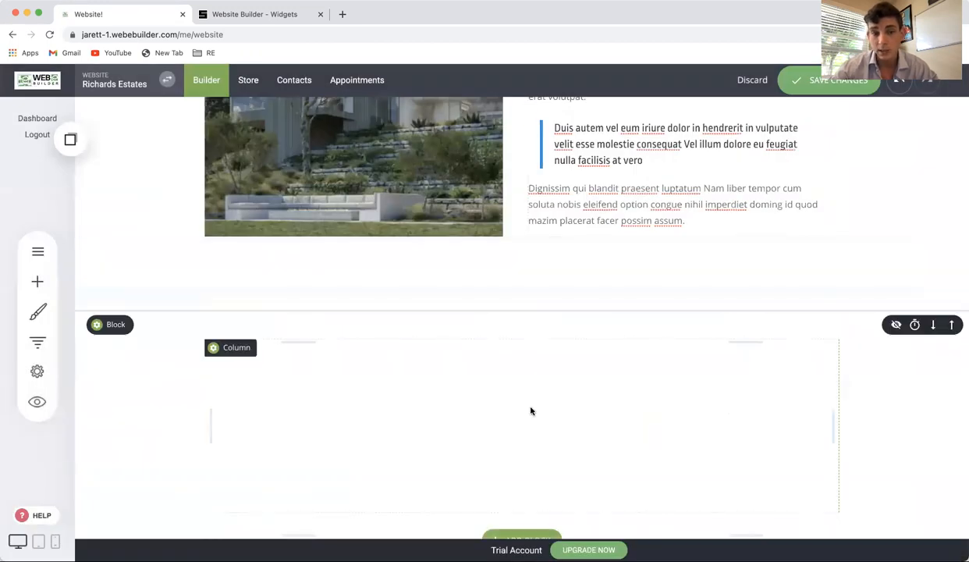
{"action": "scroll", "coordinate": [530, 411], "scroll_direction": "down", "scroll_amount": 2}
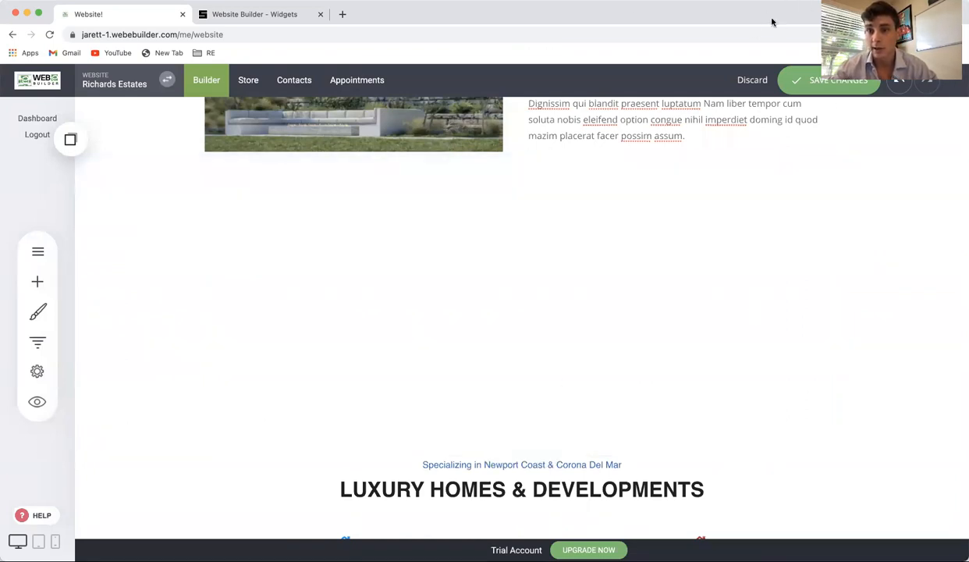
{"action": "left_click", "coordinate": [897, 81]}
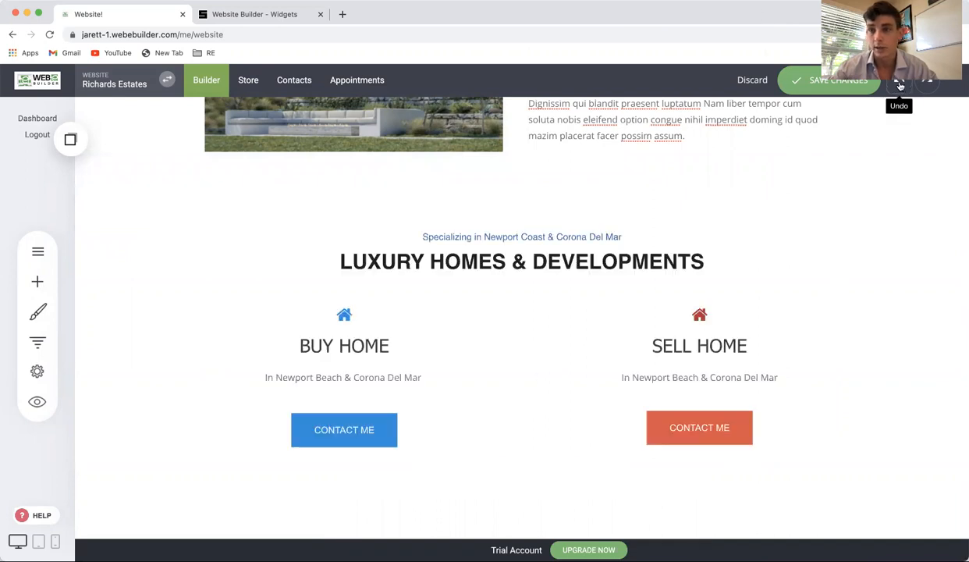
{"action": "left_click", "coordinate": [829, 86]}
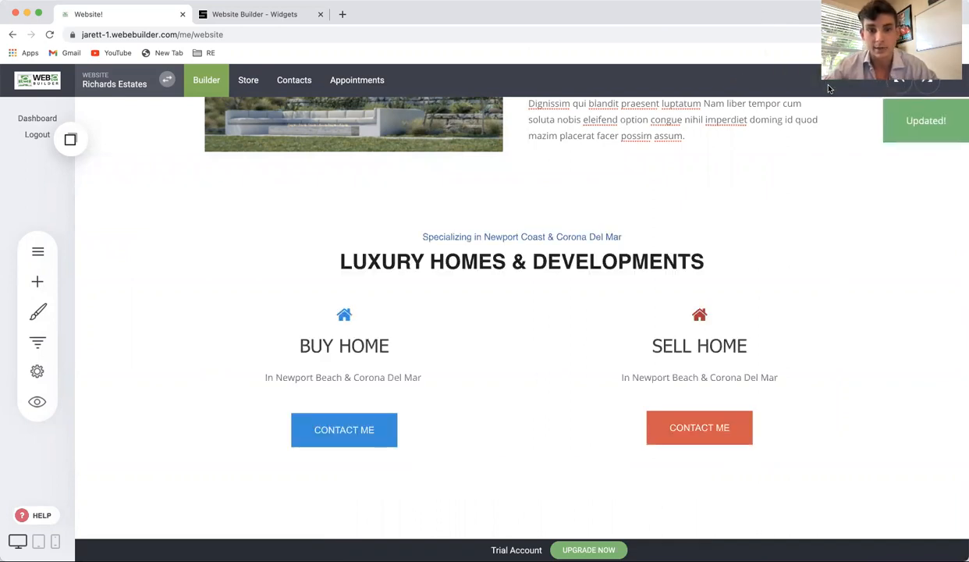
Try dark red B8312F as the BUY HOME contact button's color, and restore the global blue 008FDE.
{"action": "left_click", "coordinate": [355, 428]}
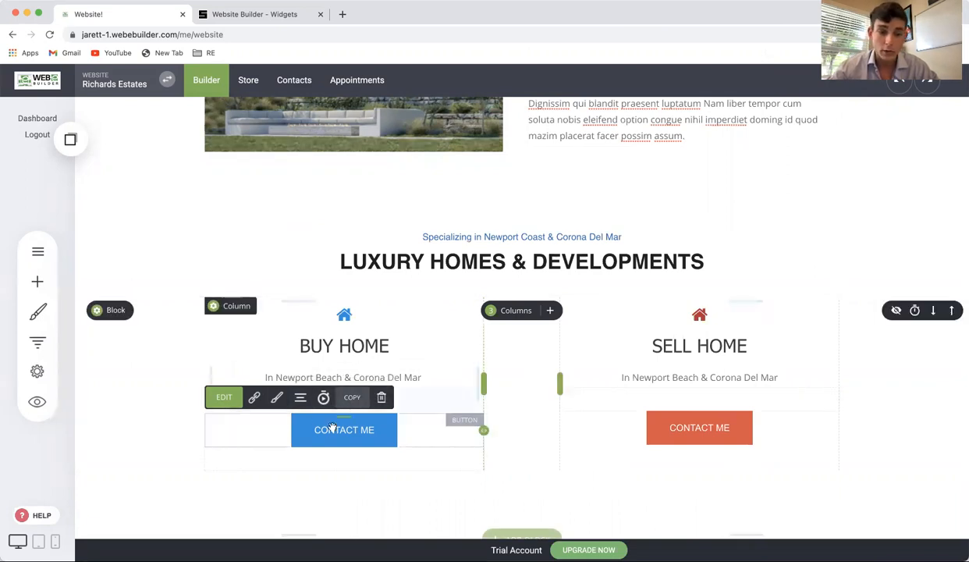
{"action": "left_click", "coordinate": [277, 398]}
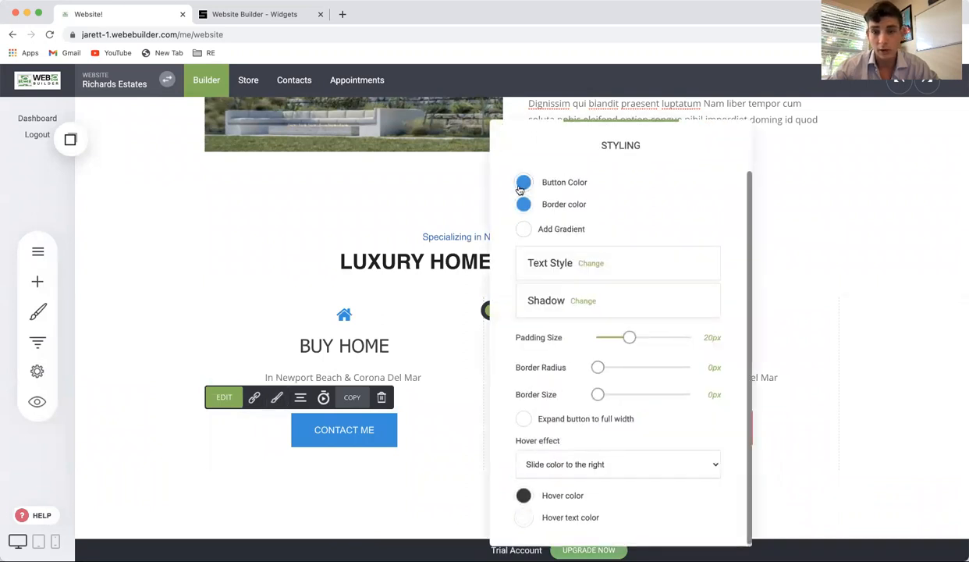
{"action": "left_click", "coordinate": [522, 184]}
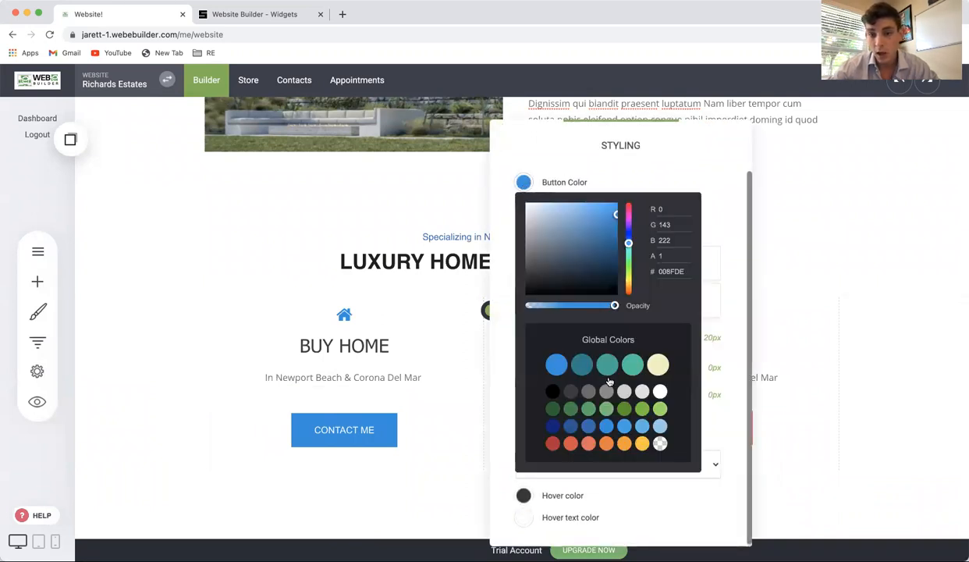
{"action": "left_click", "coordinate": [552, 444]}
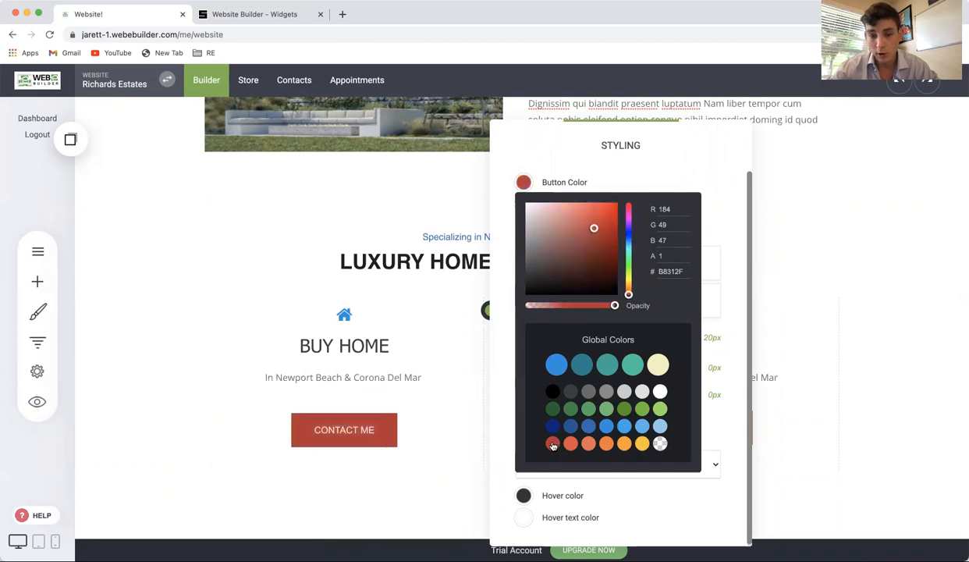
{"action": "left_click", "coordinate": [556, 364]}
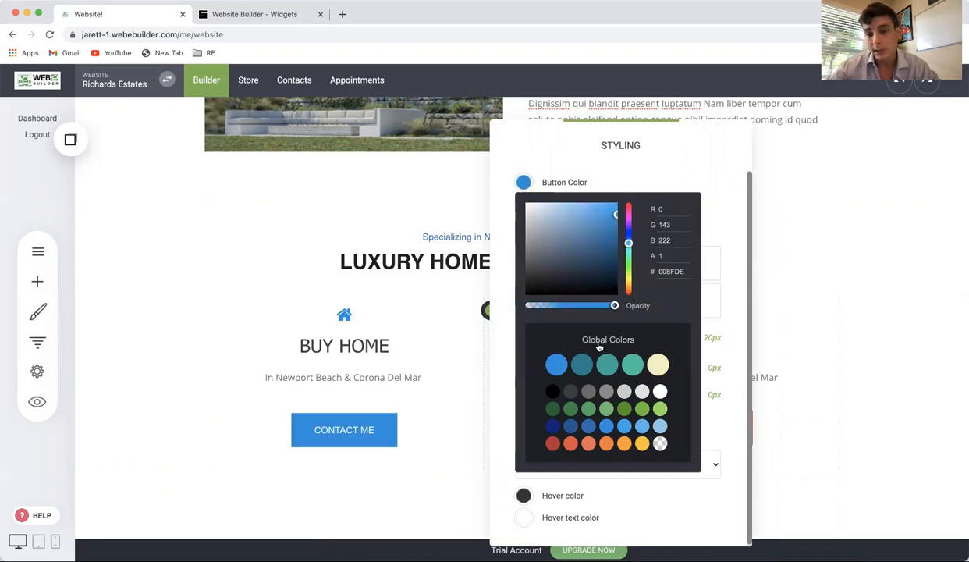
{"action": "left_click", "coordinate": [804, 258]}
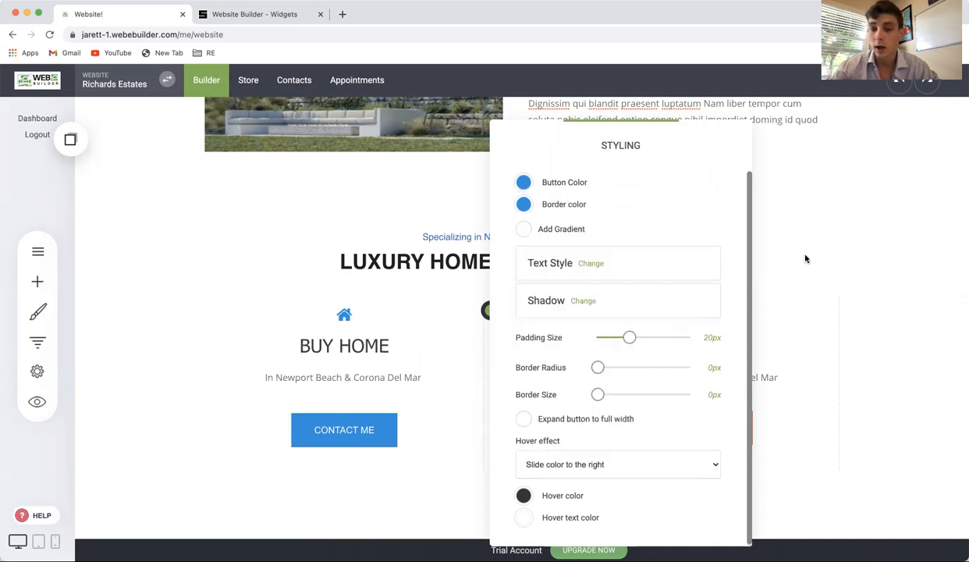
{"action": "left_click", "coordinate": [803, 258]}
{"action": "left_click", "coordinate": [805, 78]}
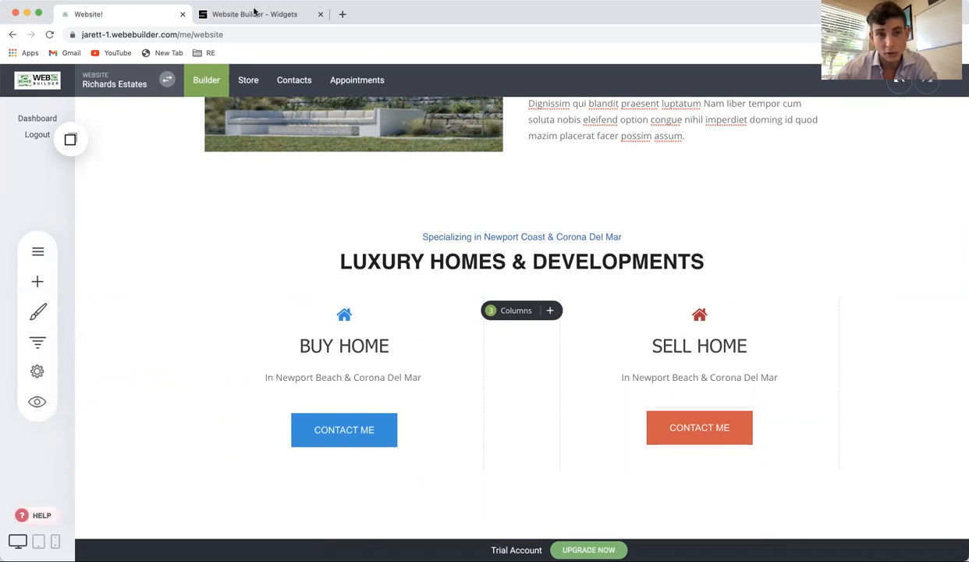
{"action": "left_click", "coordinate": [258, 14]}
{"action": "left_click", "coordinate": [113, 16]}
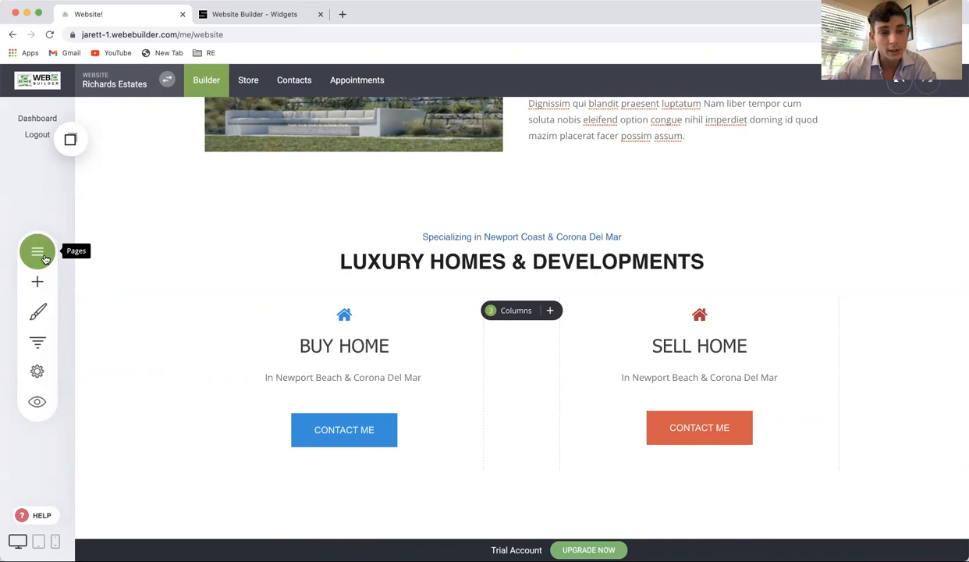
Set the first secondary color of the website's global color palette to the blue #1B5697.
{"action": "left_click", "coordinate": [39, 312]}
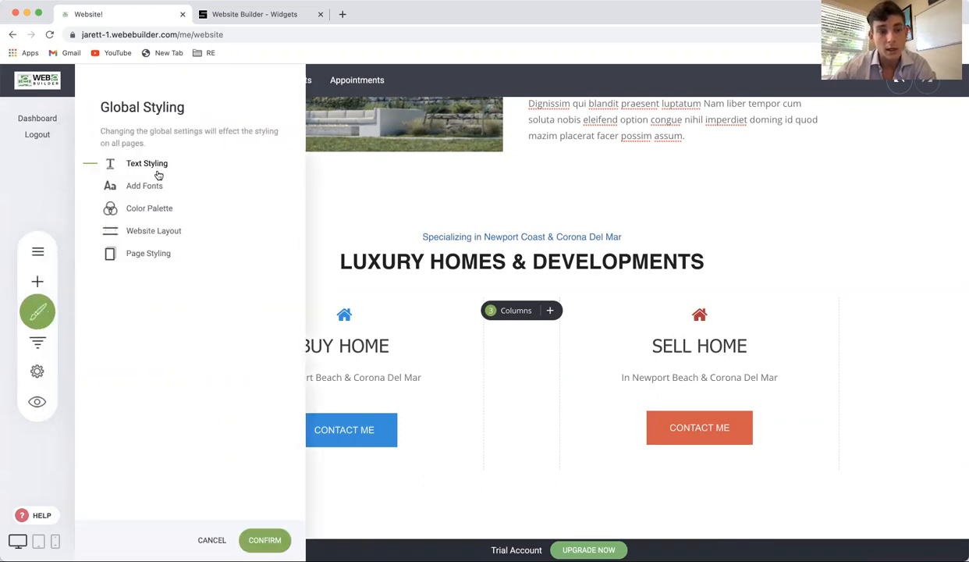
{"action": "left_click", "coordinate": [159, 207]}
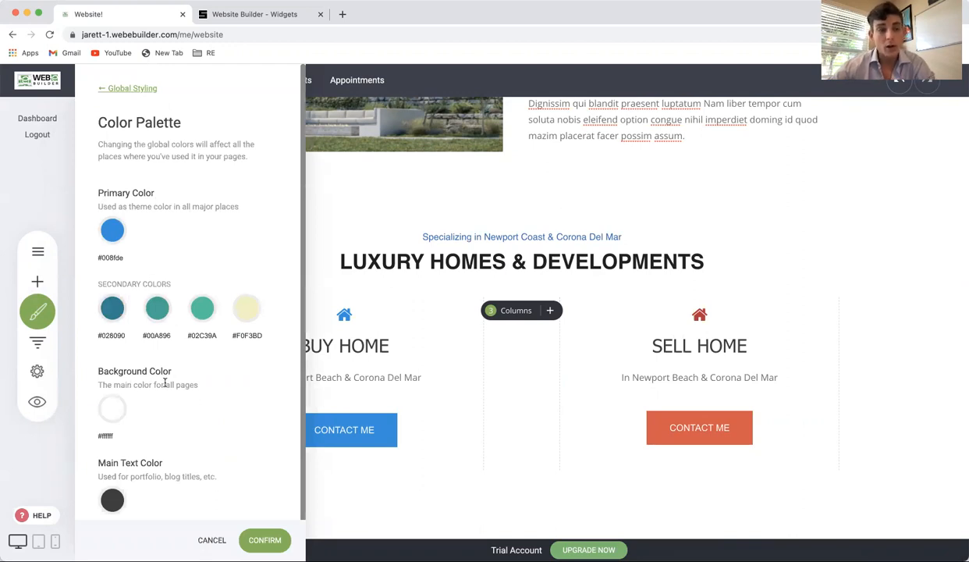
{"action": "left_click", "coordinate": [113, 307]}
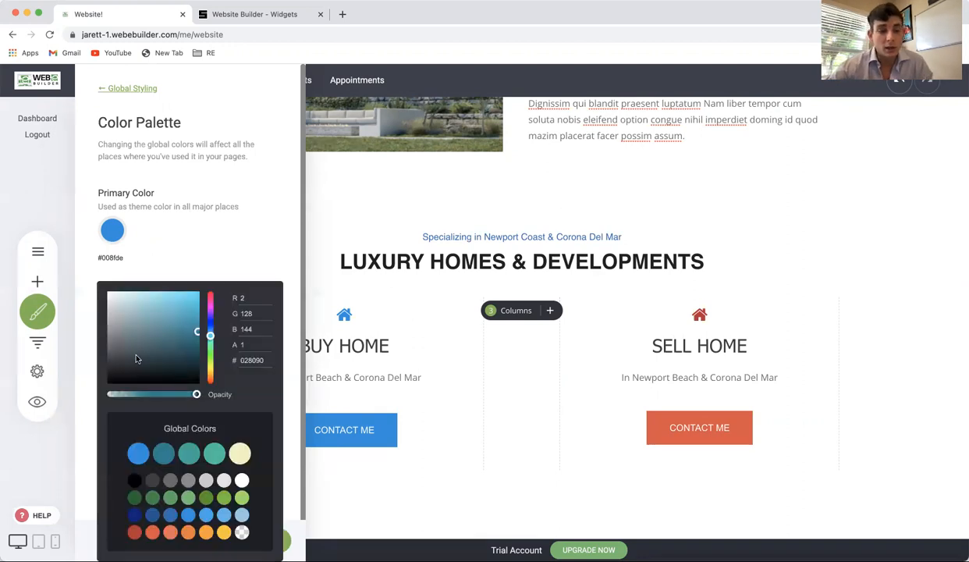
{"action": "left_click", "coordinate": [155, 515]}
{"action": "left_click", "coordinate": [210, 250]}
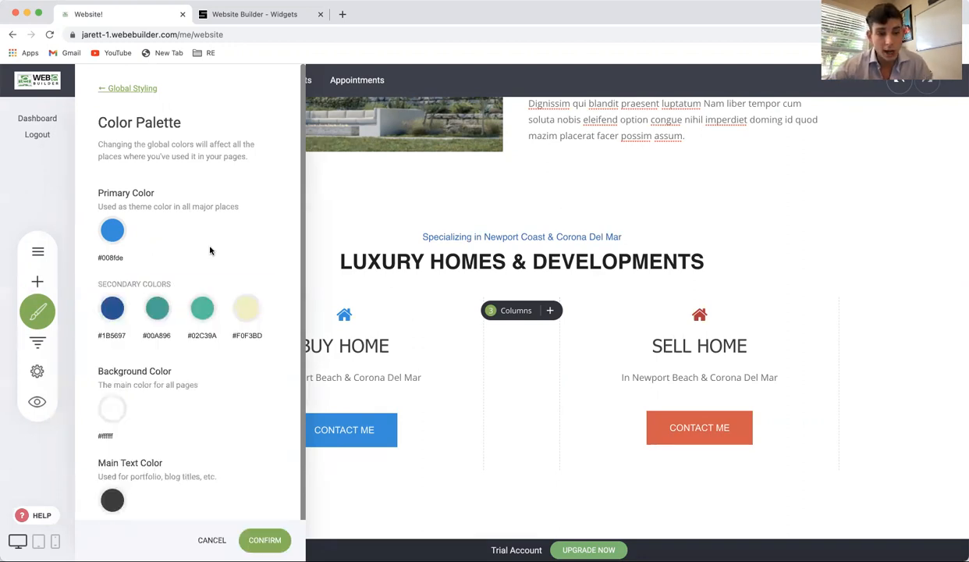
Set the second secondary color in the global palette to the dark navy #0F227E.
{"action": "left_click", "coordinate": [158, 309]}
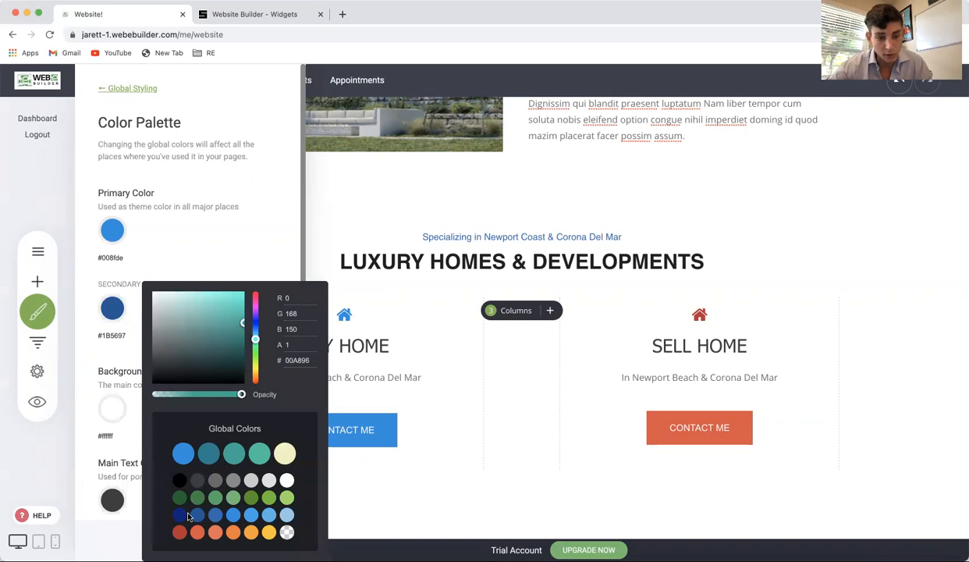
{"action": "left_click", "coordinate": [214, 362]}
{"action": "left_click", "coordinate": [233, 453]}
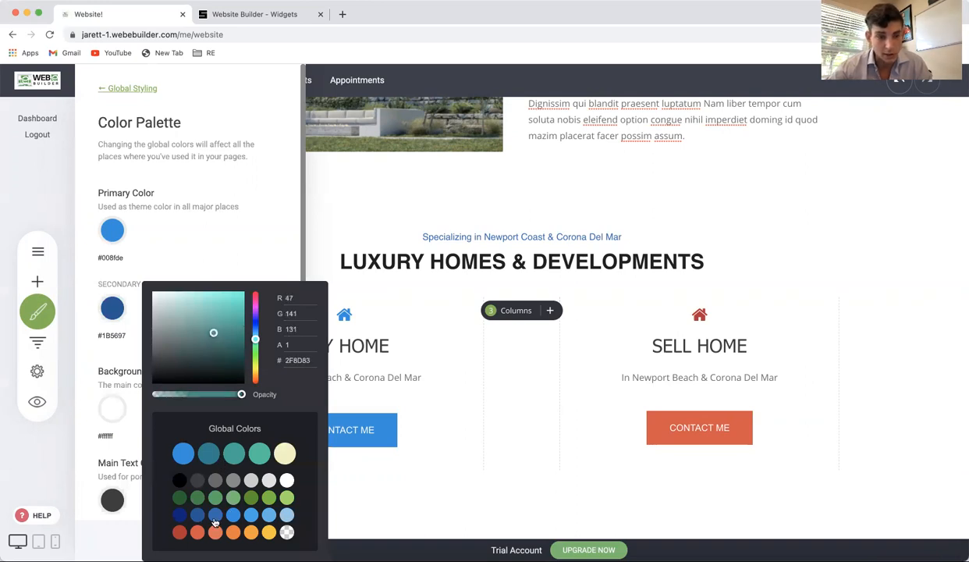
{"action": "left_click", "coordinate": [182, 515]}
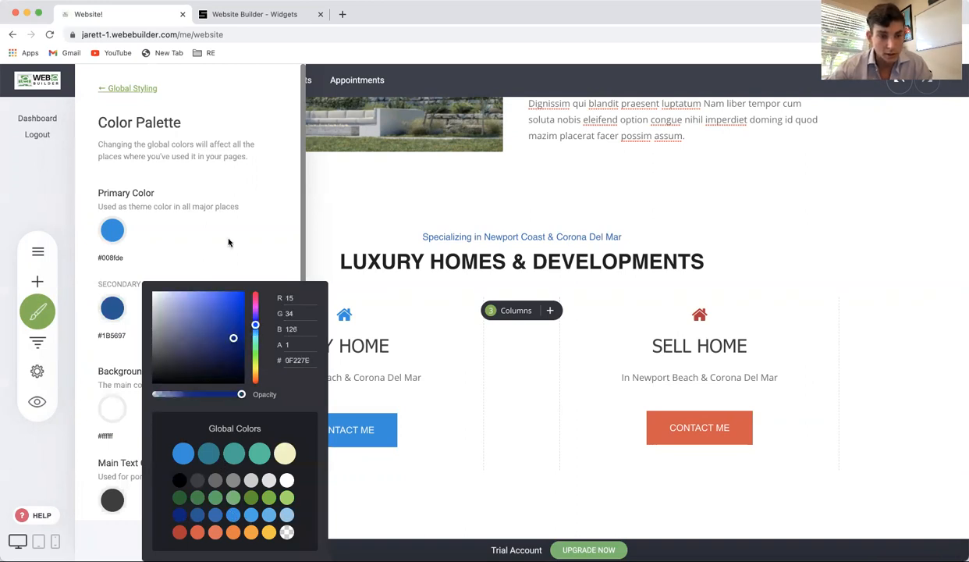
{"action": "left_click", "coordinate": [228, 236]}
Set the third secondary color in the global palette to the medium blue #2969B0.
{"action": "left_click", "coordinate": [201, 309]}
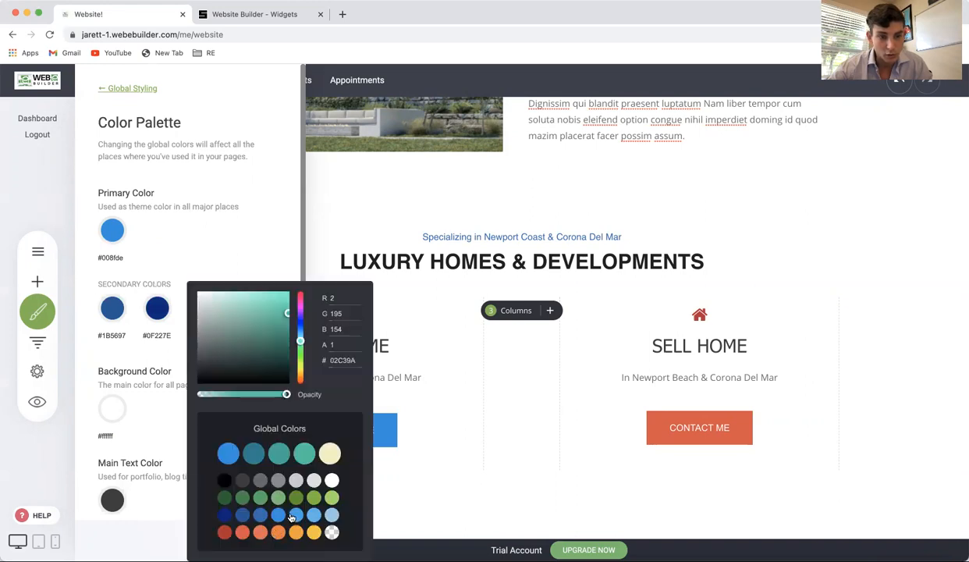
{"action": "left_click", "coordinate": [260, 513]}
{"action": "left_click", "coordinate": [241, 299]}
{"action": "left_click", "coordinate": [261, 514]}
{"action": "left_click", "coordinate": [241, 248]}
Set the fourth secondary color to the lightest preset blue and confirm the global color palette.
{"action": "left_click", "coordinate": [243, 310]}
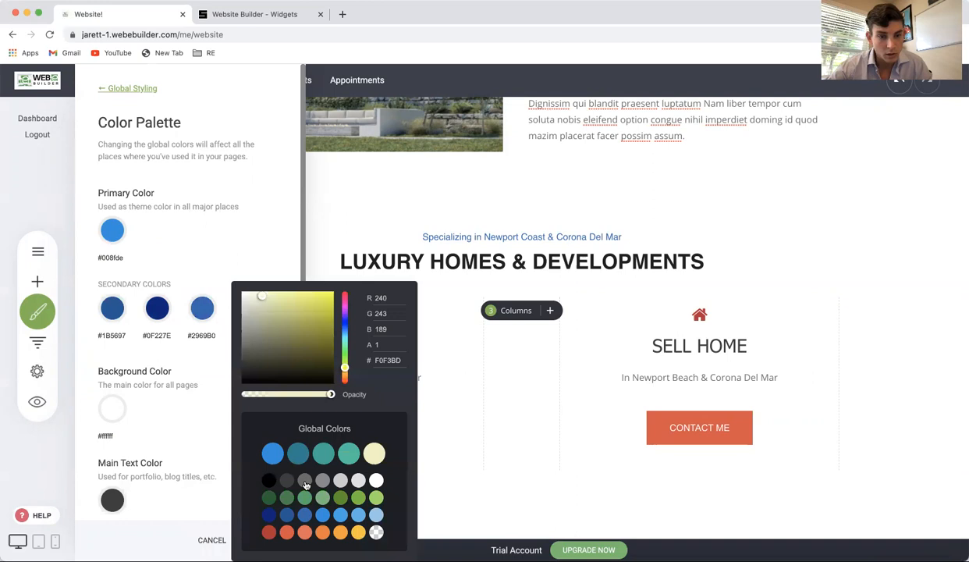
{"action": "left_click", "coordinate": [268, 515]}
{"action": "left_click", "coordinate": [376, 514]}
{"action": "left_click", "coordinate": [262, 254]}
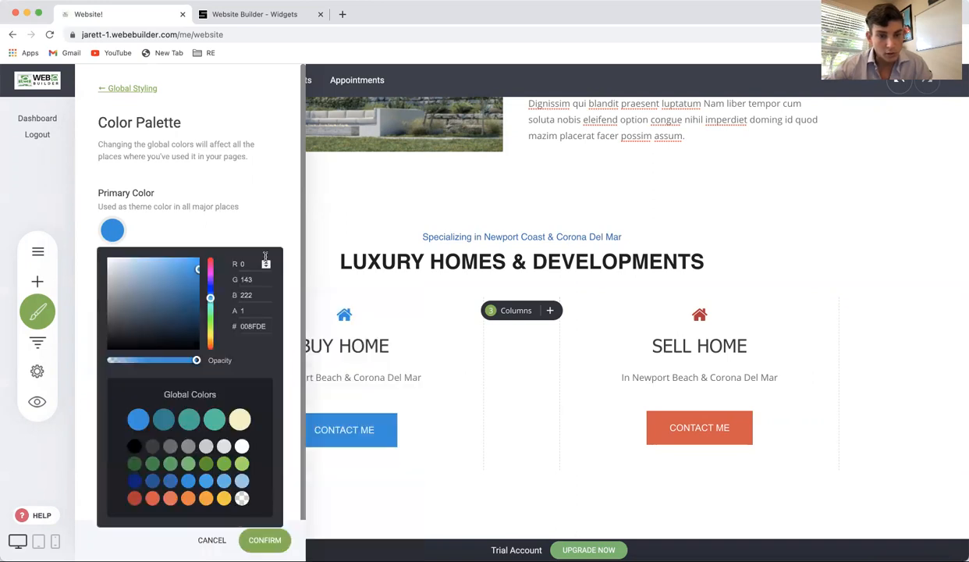
{"action": "left_click", "coordinate": [275, 220]}
{"action": "left_click", "coordinate": [279, 535]}
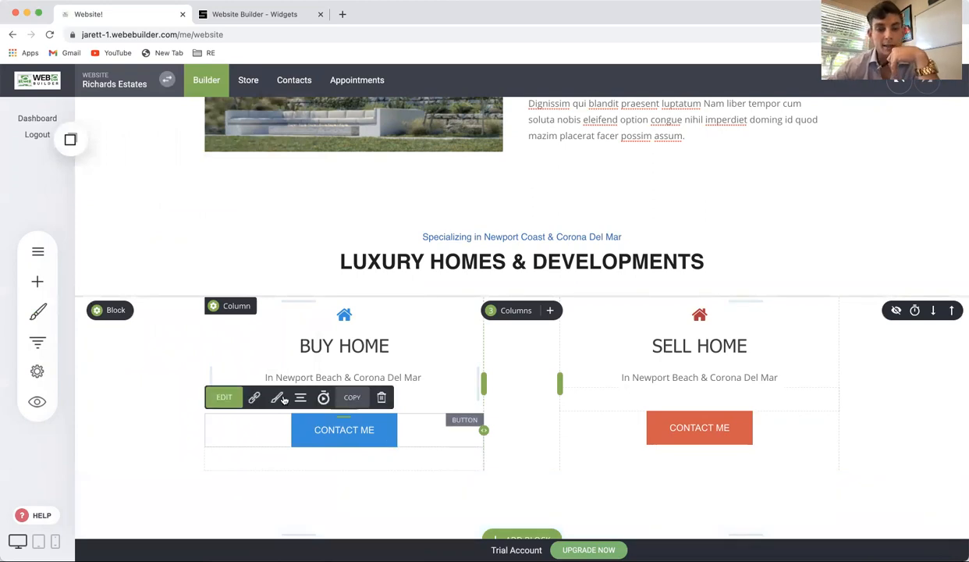
Change the BUY HOME contact button's color to the global medium blue 2969B0.
{"action": "left_click", "coordinate": [276, 398]}
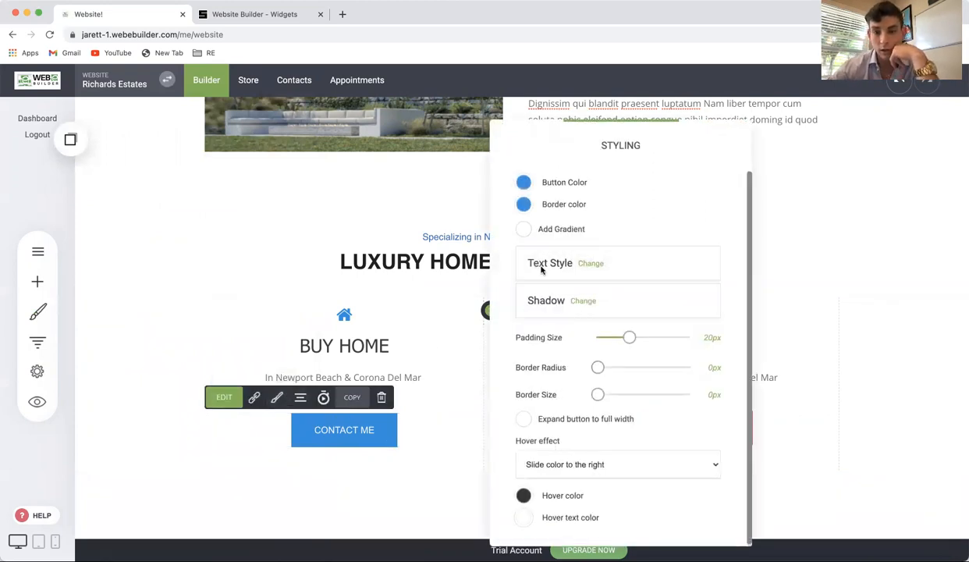
{"action": "left_click", "coordinate": [524, 181]}
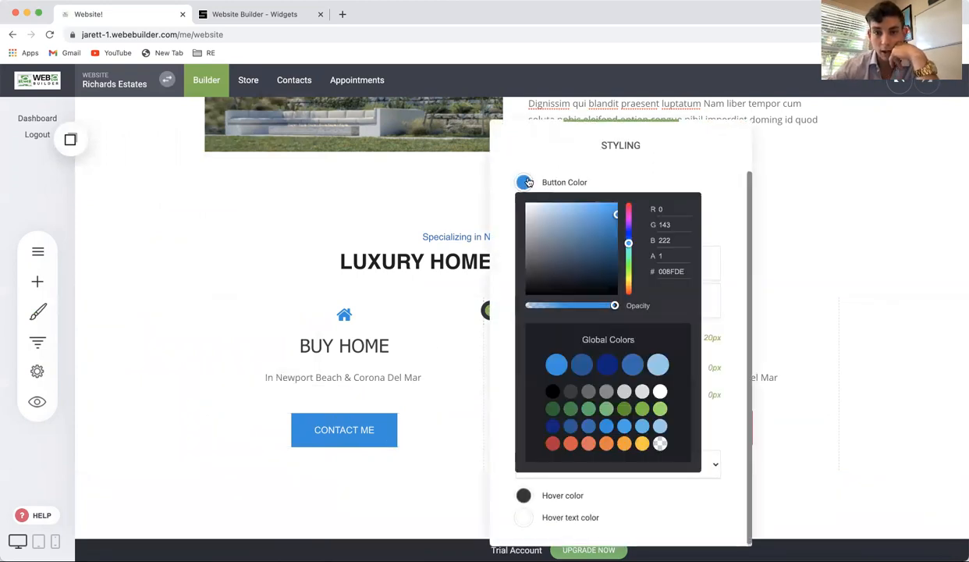
{"action": "left_click", "coordinate": [628, 367]}
{"action": "left_click", "coordinate": [815, 266]}
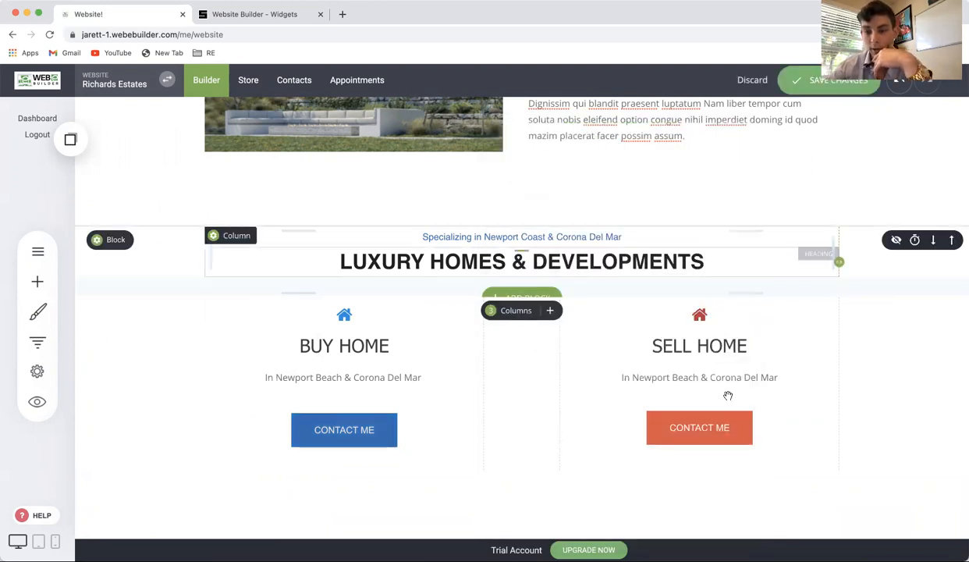
Change the SELL HOME contact button's color to the global blue 1B5697.
{"action": "left_click", "coordinate": [690, 424]}
{"action": "left_click", "coordinate": [633, 395]}
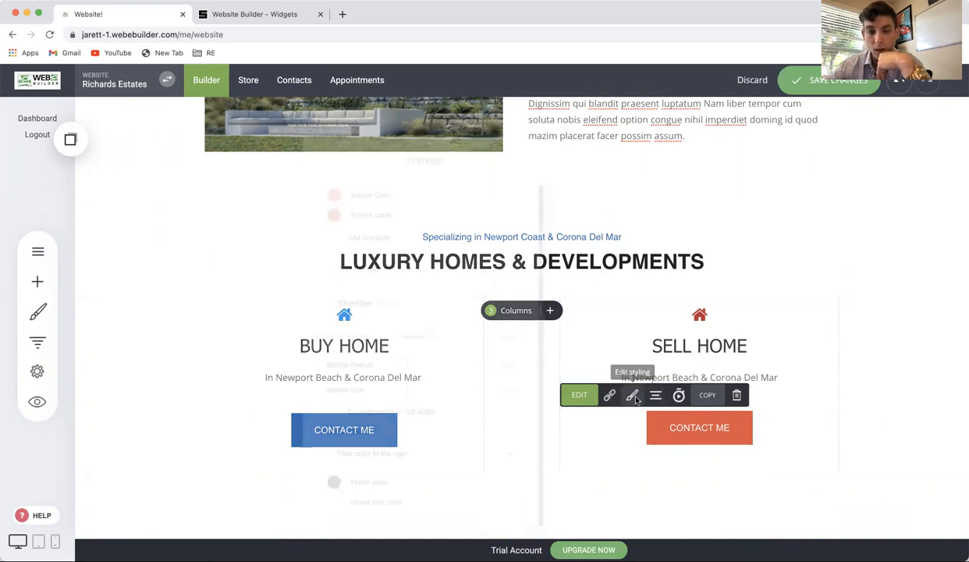
{"action": "left_click", "coordinate": [326, 182]}
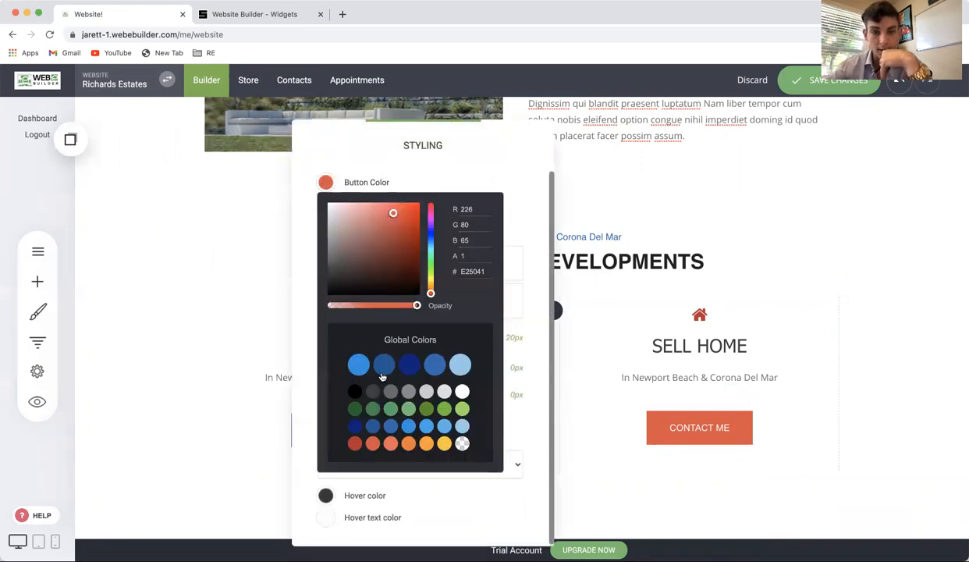
{"action": "left_click", "coordinate": [382, 372]}
{"action": "left_click", "coordinate": [726, 248]}
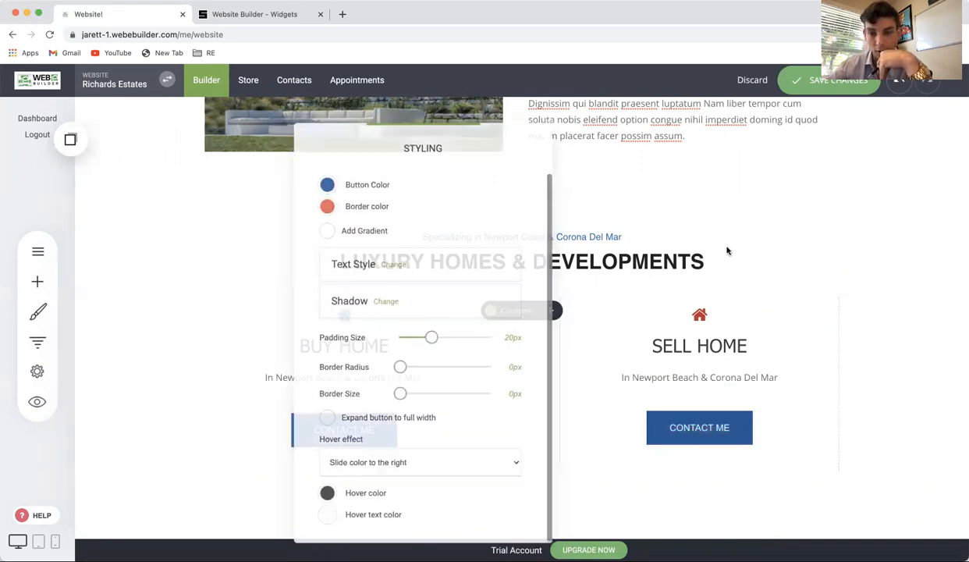
Recolor the house icon above SELL HOME to the same bright blue as the BUY HOME icon.
{"action": "left_click", "coordinate": [701, 316]}
{"action": "left_click", "coordinate": [604, 282]}
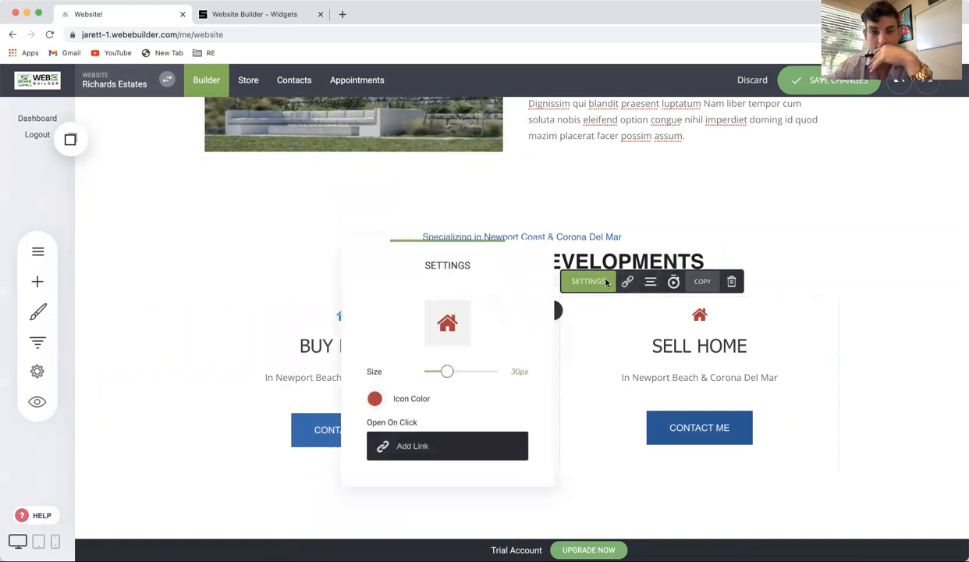
{"action": "left_click", "coordinate": [376, 398]}
{"action": "left_click", "coordinate": [406, 453]}
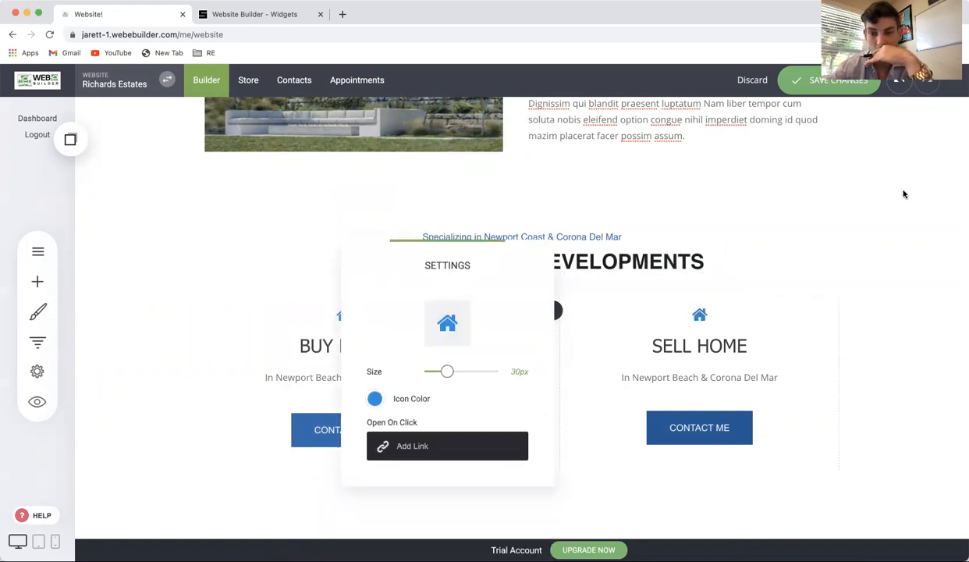
Reduce the spacing at the bottom of the BUY HOME and SELL HOME block and save the changes.
{"action": "left_click", "coordinate": [904, 192]}
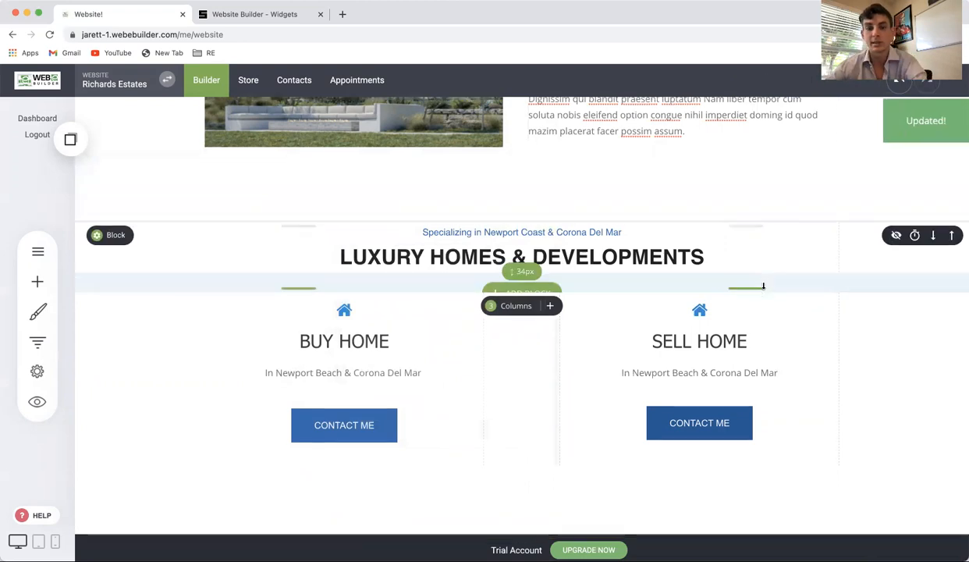
{"action": "scroll", "coordinate": [764, 286], "scroll_direction": "down", "scroll_amount": 2}
{"action": "left_click_drag", "start_coordinate": [732, 374], "coordinate": [735, 341]}
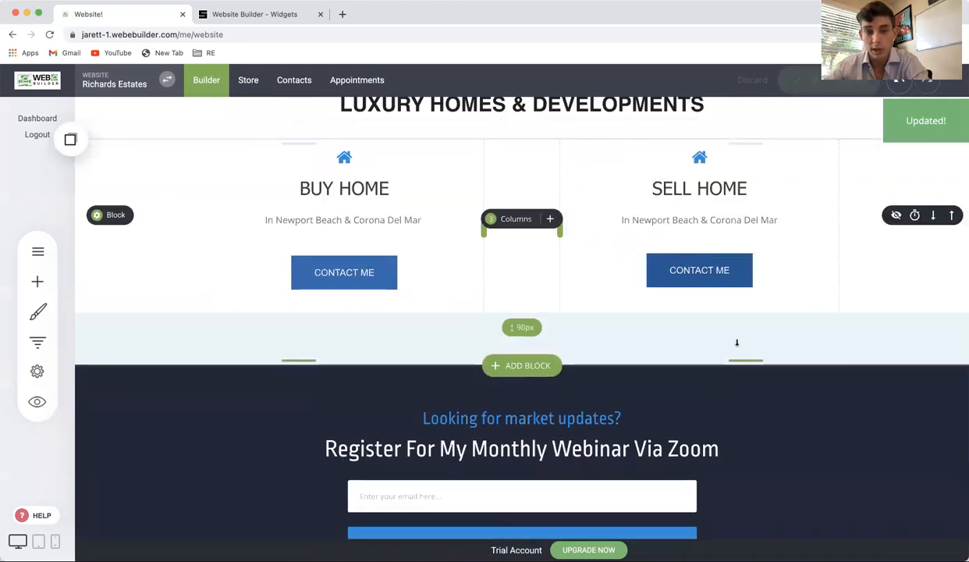
{"action": "scroll", "coordinate": [735, 341], "scroll_direction": "up", "scroll_amount": 7}
{"action": "left_click", "coordinate": [854, 91]}
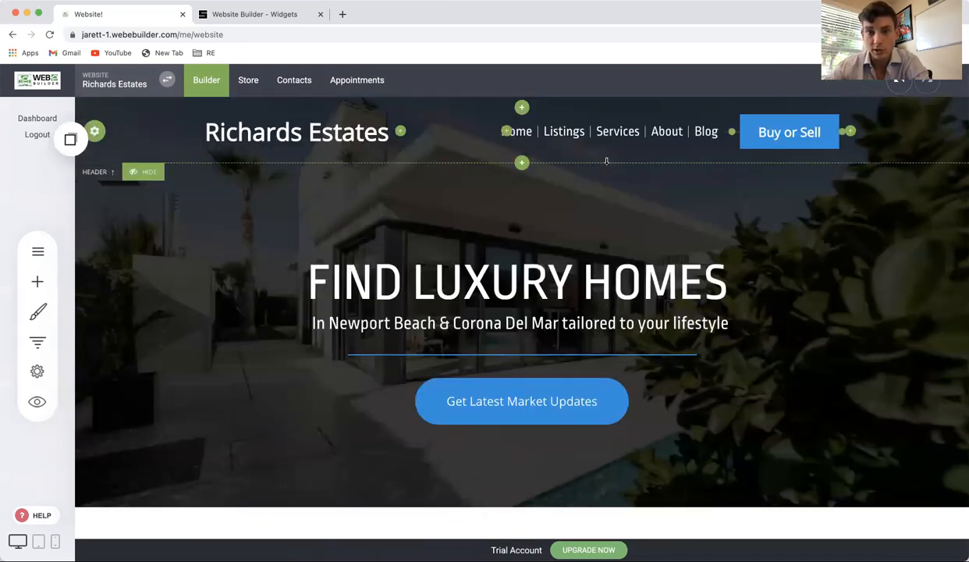
Follow the header's About link and review the page sections from the hero down to the webinar sign-up block.
{"action": "left_click", "coordinate": [680, 132]}
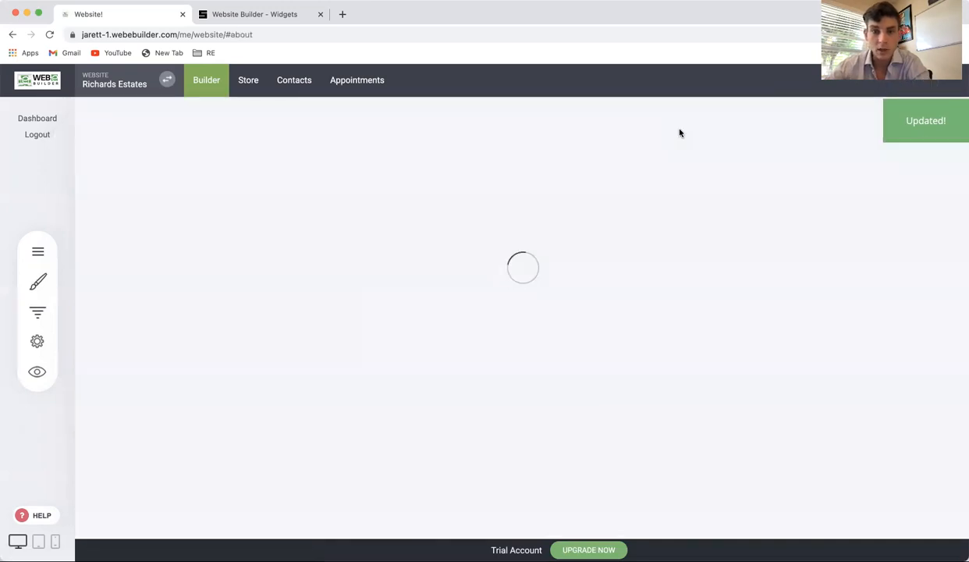
{"action": "scroll", "coordinate": [490, 423], "scroll_direction": "down", "scroll_amount": 10}
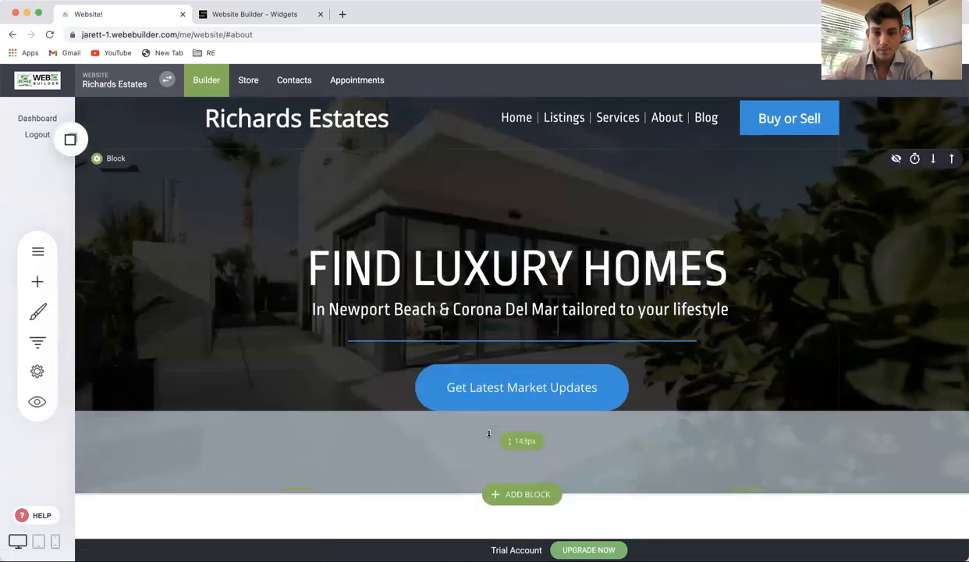
{"action": "scroll", "coordinate": [489, 423], "scroll_direction": "down", "scroll_amount": 2}
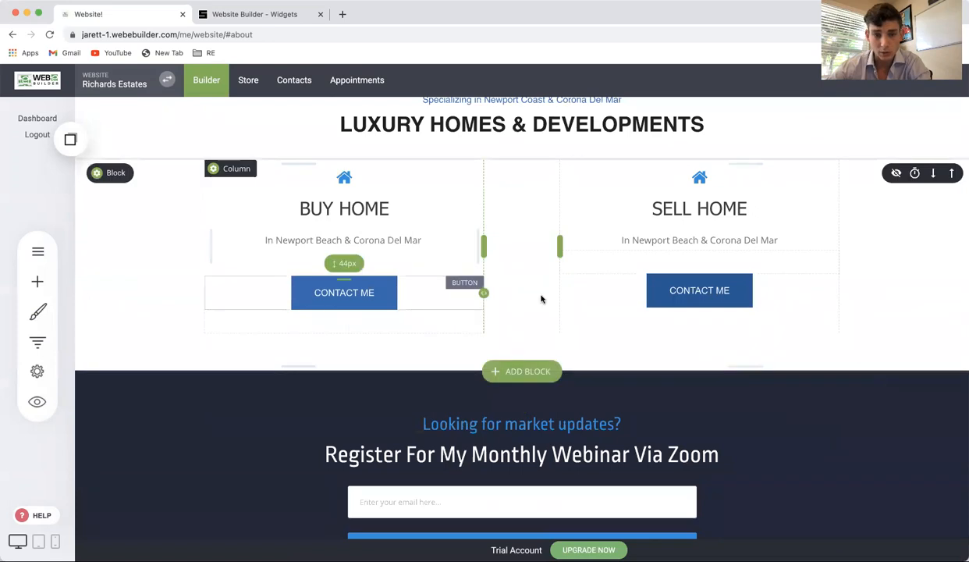
{"action": "scroll", "coordinate": [543, 299], "scroll_direction": "down", "scroll_amount": 2}
{"action": "scroll", "coordinate": [543, 299], "scroll_direction": "up", "scroll_amount": 8}
{"action": "scroll", "coordinate": [485, 365], "scroll_direction": "up", "scroll_amount": 4}
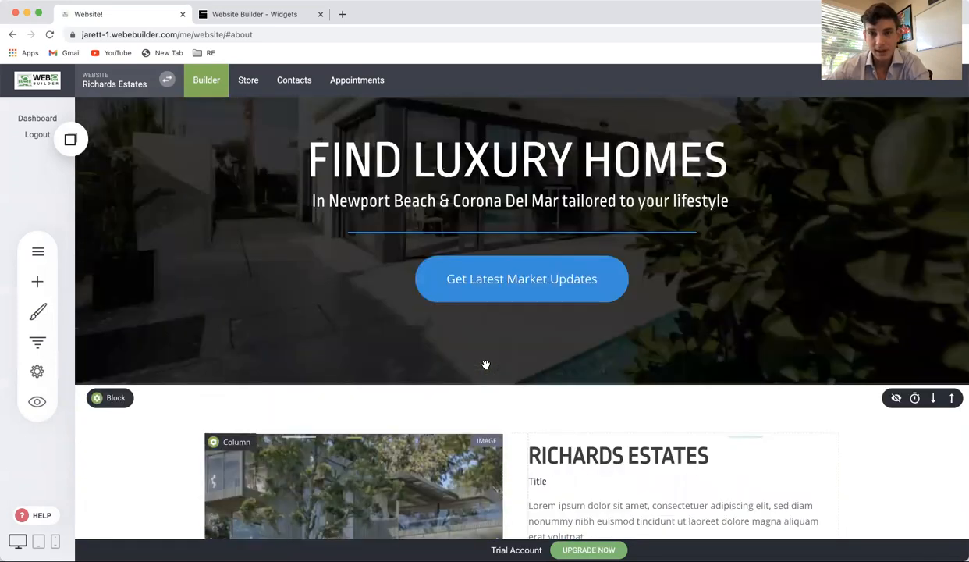
Add the "LEAD GENERATION: FIND YOUR NEXT 100 NEW SUBSCRIBERS TODAY" video block directly below the RICHARDS ESTATES section.
{"action": "scroll", "coordinate": [485, 365], "scroll_direction": "down", "scroll_amount": 8}
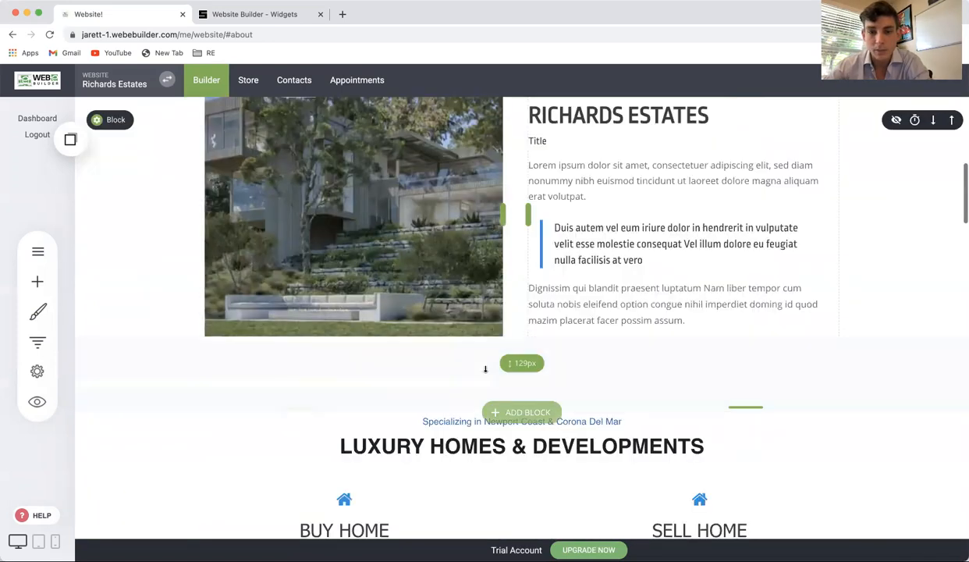
{"action": "left_click", "coordinate": [528, 411]}
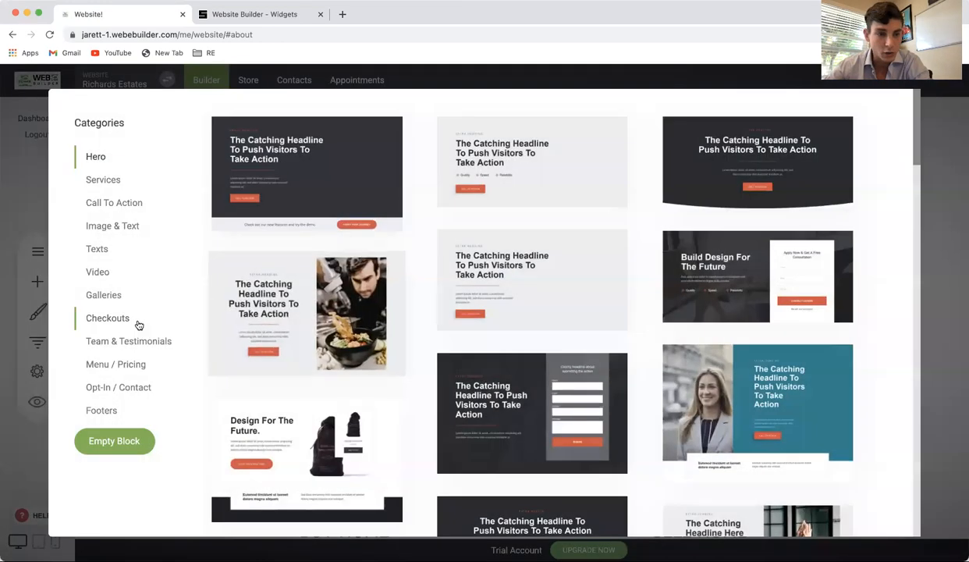
{"action": "left_click", "coordinate": [98, 270]}
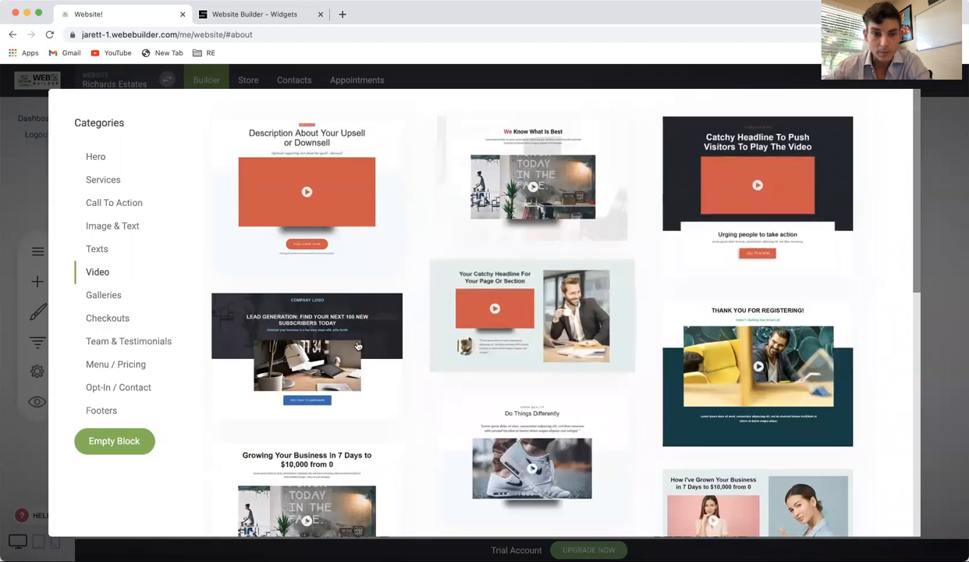
{"action": "left_click", "coordinate": [294, 379]}
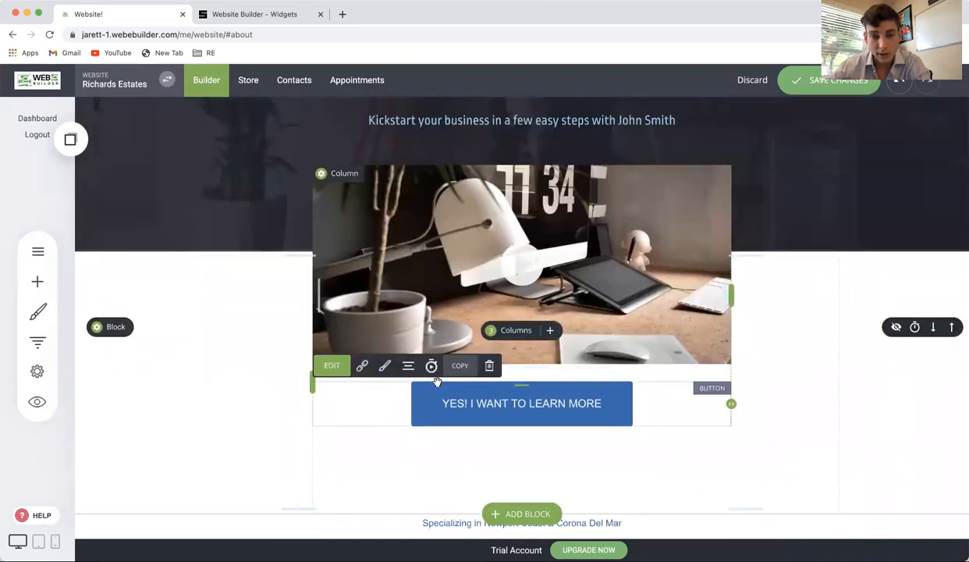
Set the YES! I WANT TO LEARN MORE button's color to the first global bright blue and discard all unsaved changes.
{"action": "left_click", "coordinate": [386, 366]}
{"action": "left_click", "coordinate": [79, 220]}
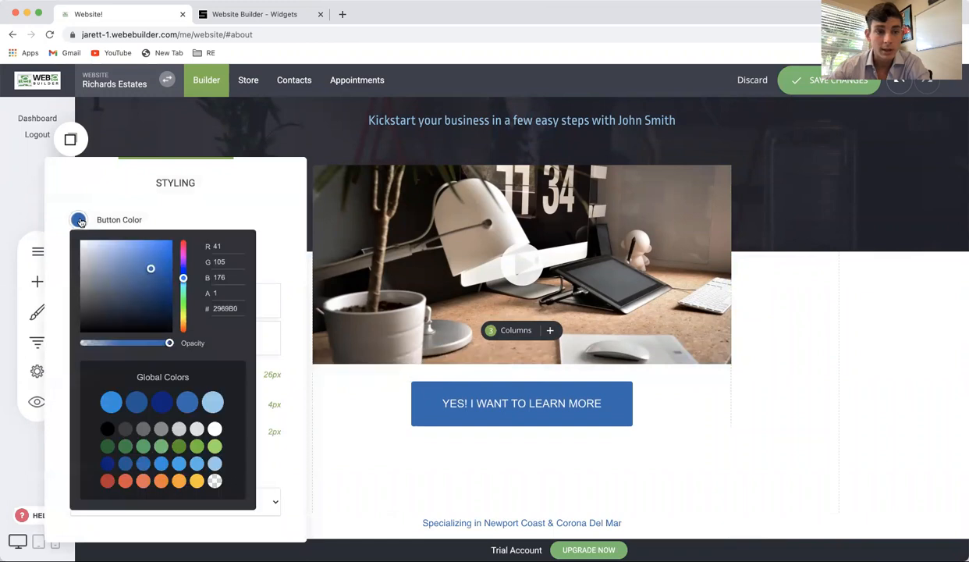
{"action": "left_click", "coordinate": [112, 402]}
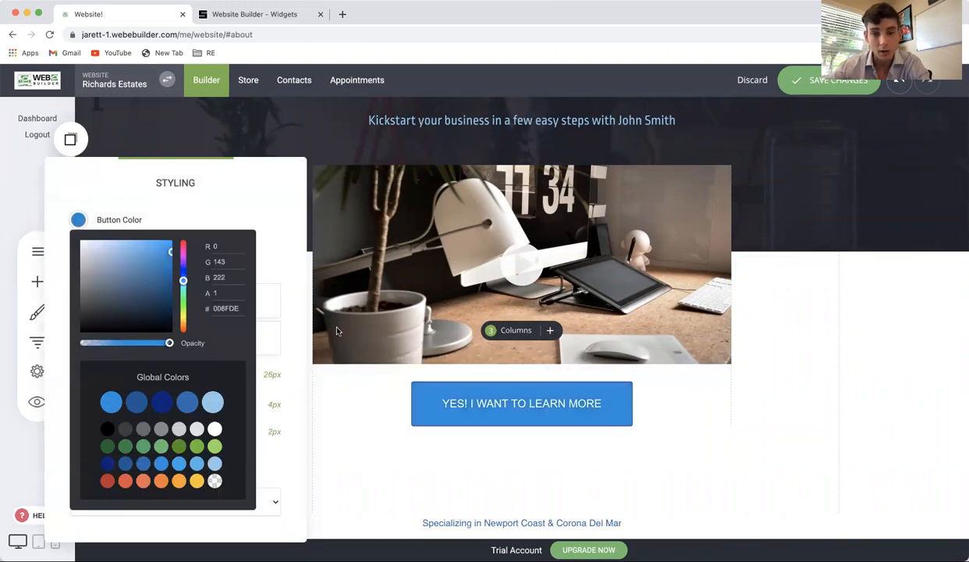
{"action": "left_click", "coordinate": [295, 176]}
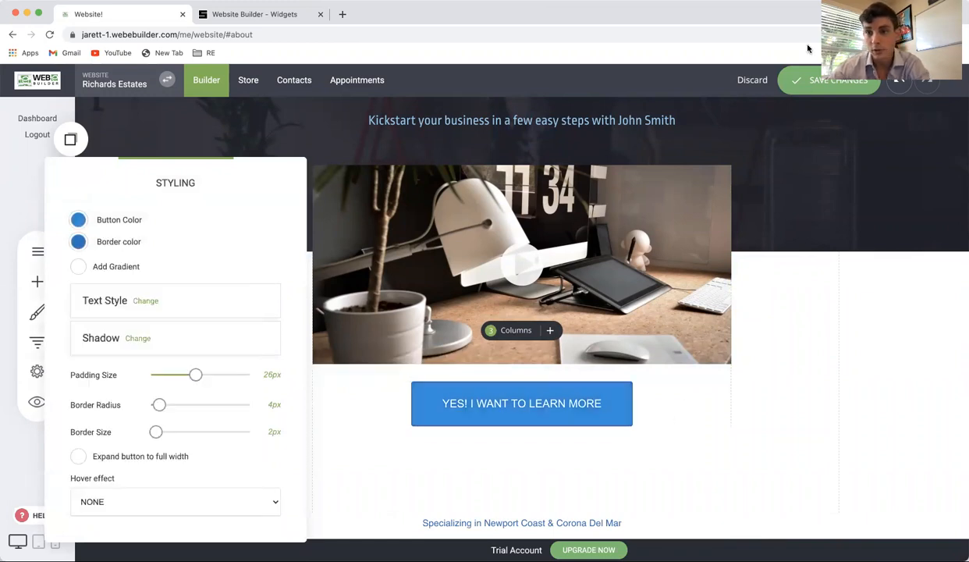
{"action": "left_click", "coordinate": [807, 79]}
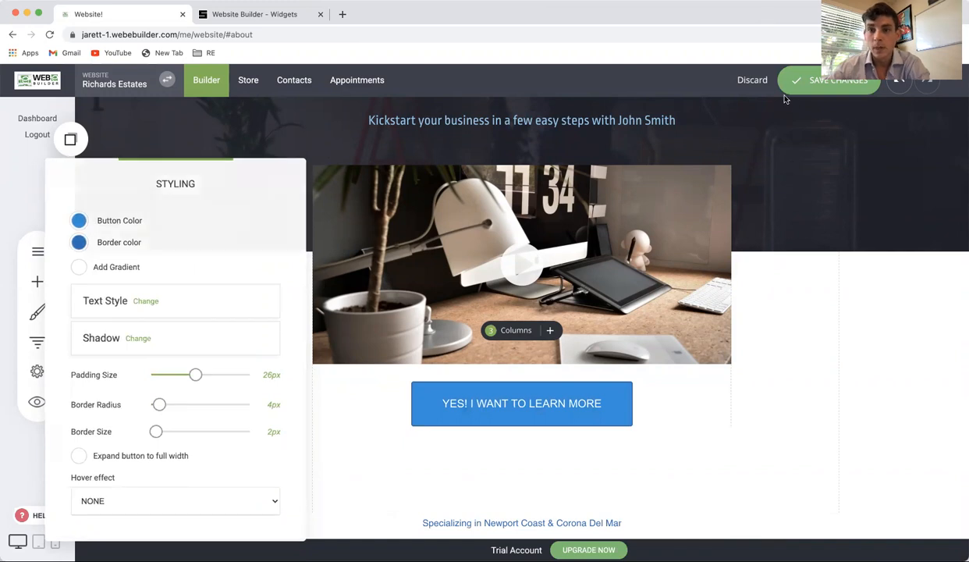
{"action": "left_click", "coordinate": [753, 81]}
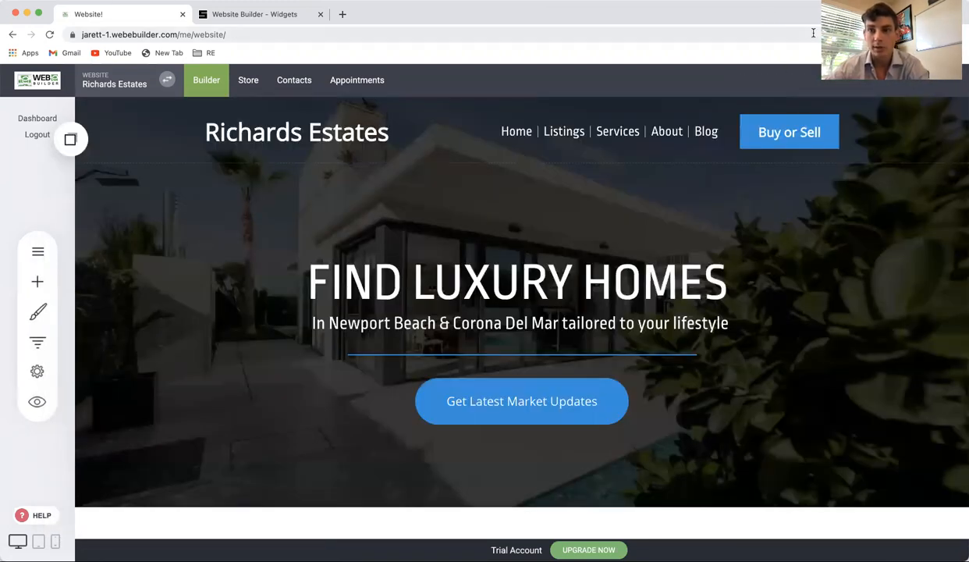
Examine the reloaded page's blocks and blue buttons from the hero down to the Contact Me form.
{"action": "scroll", "coordinate": [571, 285], "scroll_direction": "down", "scroll_amount": 10}
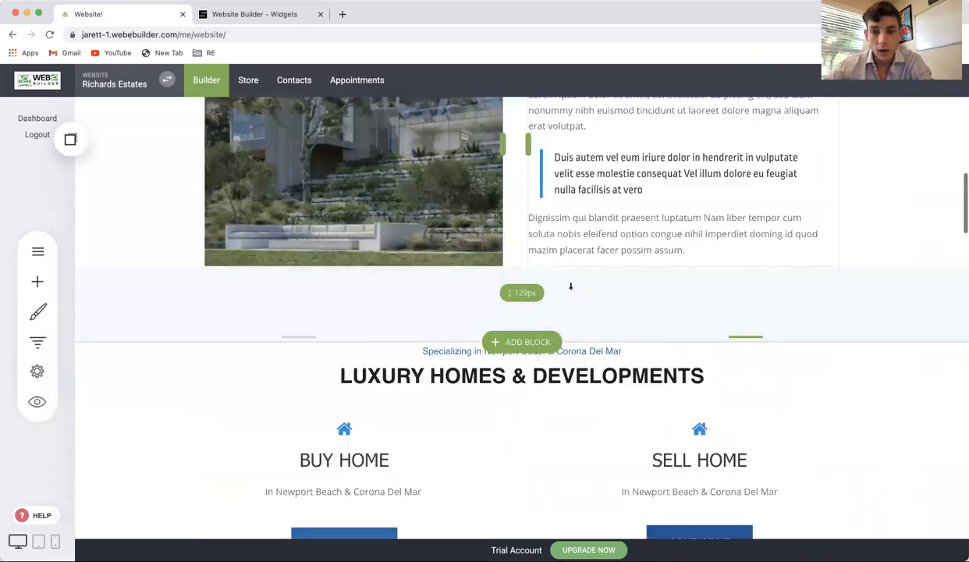
{"action": "scroll", "coordinate": [570, 286], "scroll_direction": "down", "scroll_amount": 3}
{"action": "scroll", "coordinate": [570, 285], "scroll_direction": "down", "scroll_amount": 3}
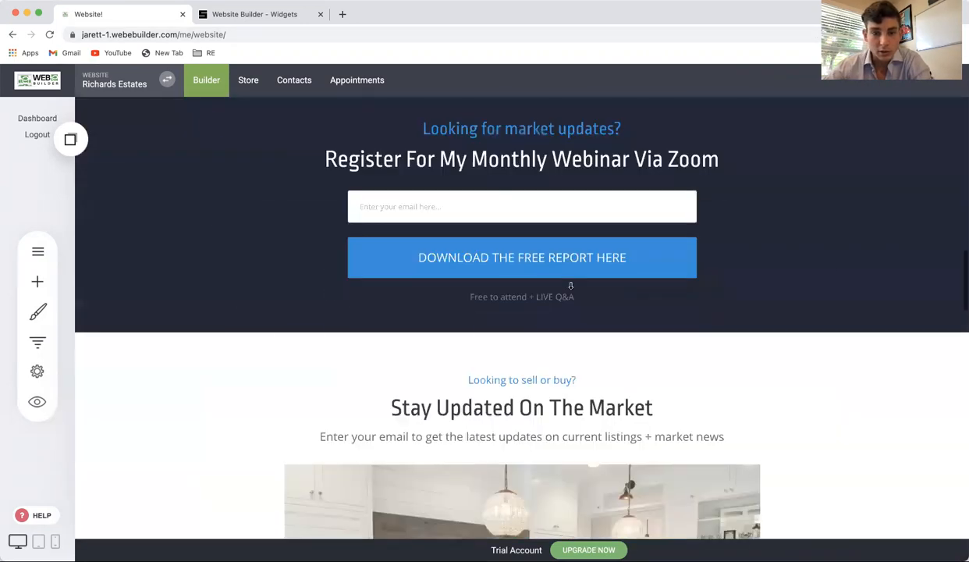
{"action": "scroll", "coordinate": [570, 286], "scroll_direction": "down", "scroll_amount": 10}
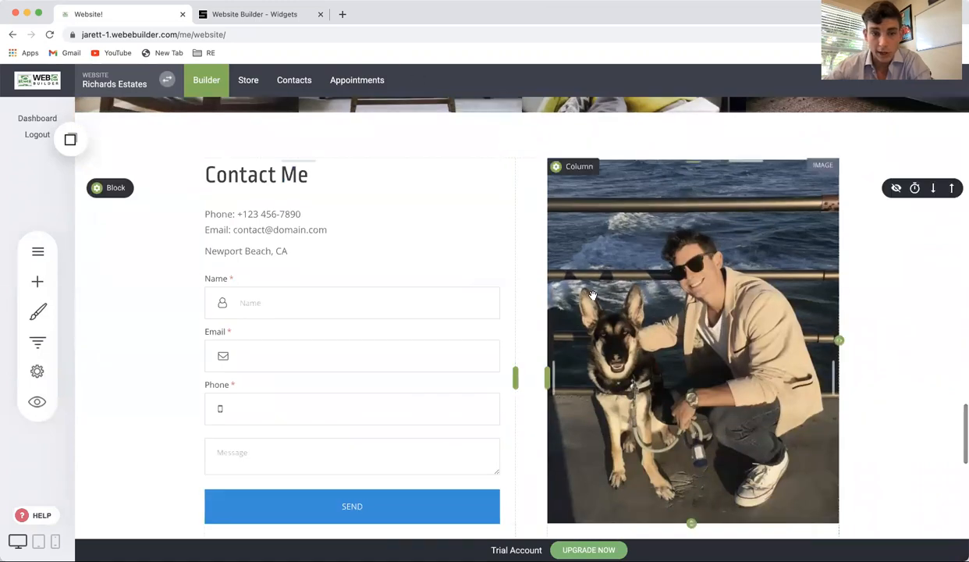
{"action": "scroll", "coordinate": [593, 295], "scroll_direction": "up", "scroll_amount": 20}
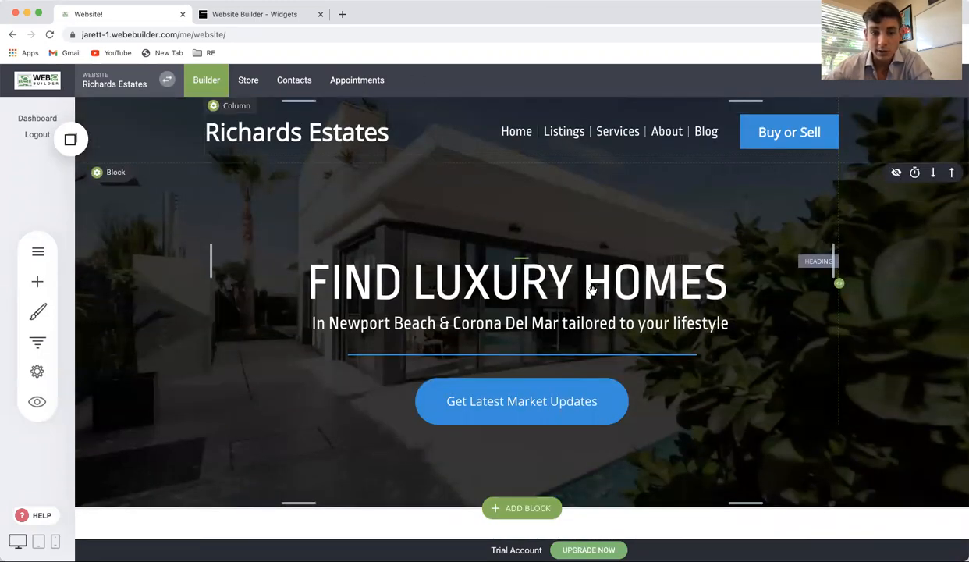